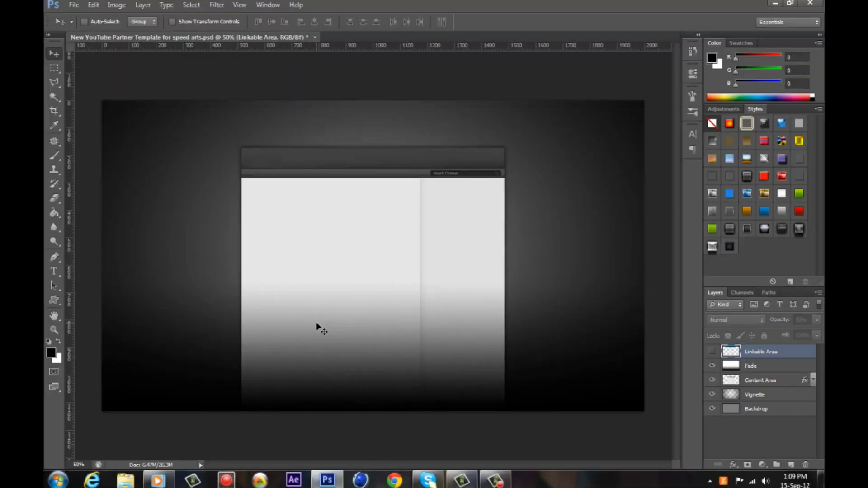
Try Styles presets on the Backdrop layer and settle on the blue vignette style.
left_click(756, 409)
left_click(730, 246)
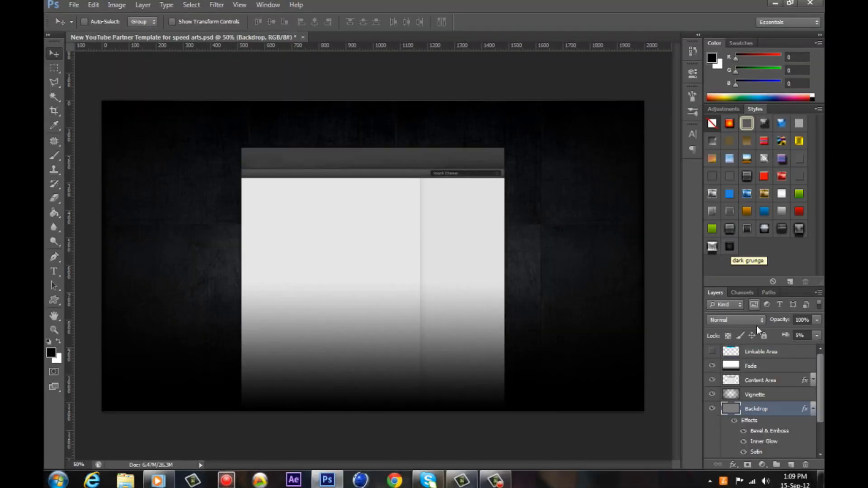
left_click(764, 229)
left_click(799, 229)
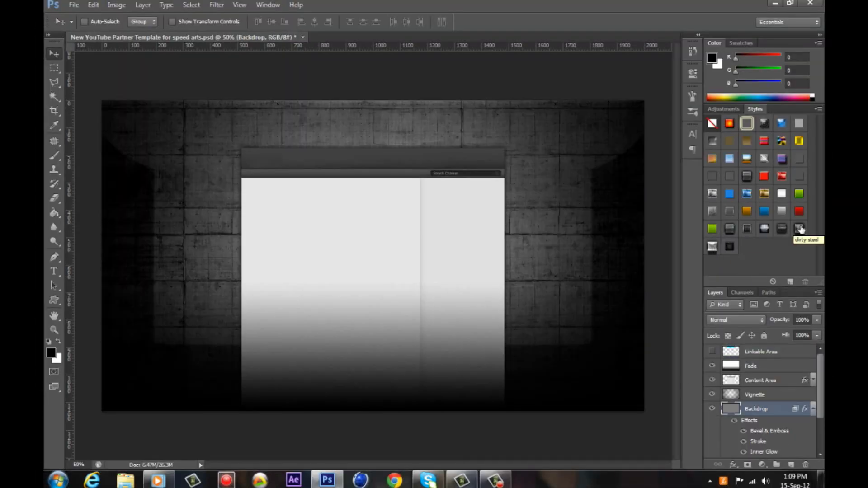
left_click(764, 194)
left_click(712, 193)
left_click(712, 211)
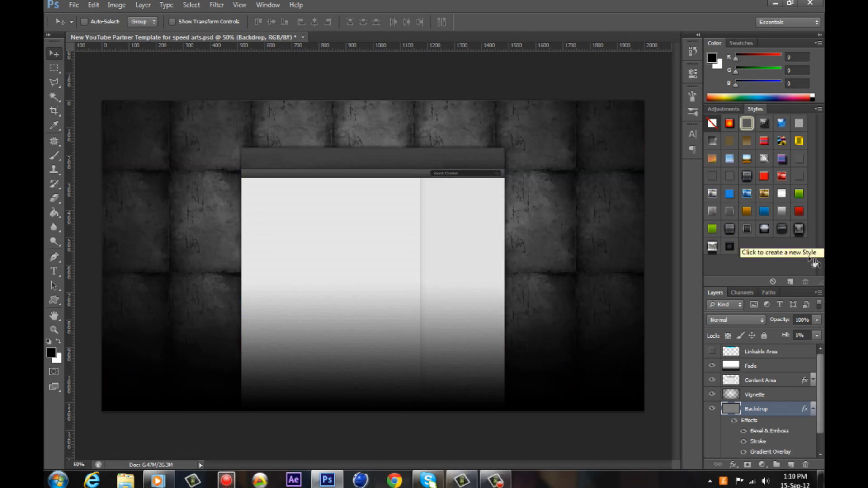
left_click(729, 247)
left_click(712, 229)
left_click(799, 211)
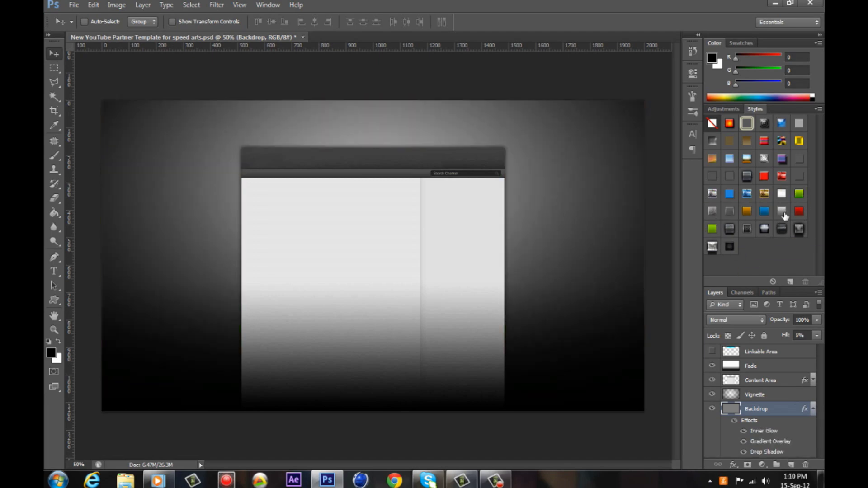
left_click(764, 211)
Start duplicating the Fade layer, then cancel the duplicate.
left_click(752, 366)
right_click(754, 366)
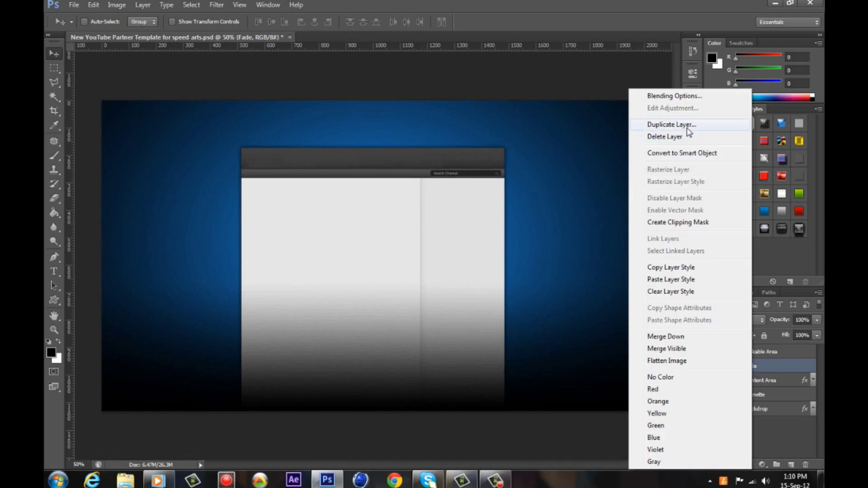
left_click(669, 121)
left_click(519, 162)
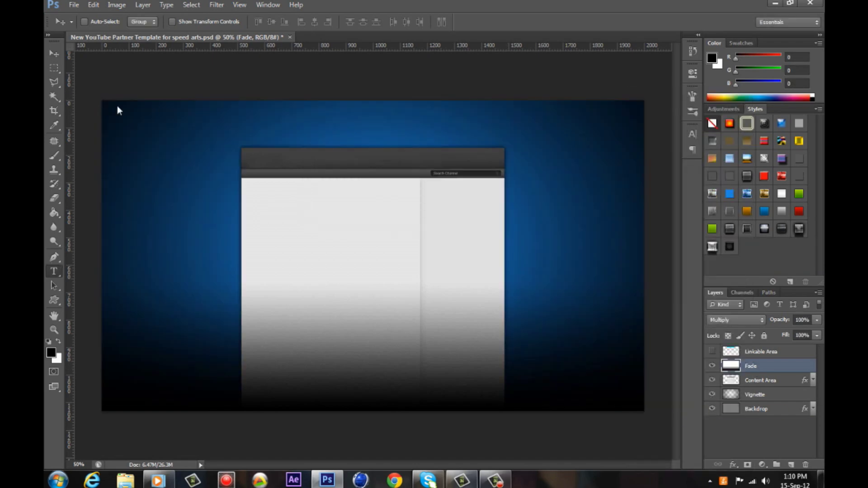
Type a title line reading 'stenz' in the Fusion font above the channel area.
key("ctrl+plus")
key("ctrl+plus")
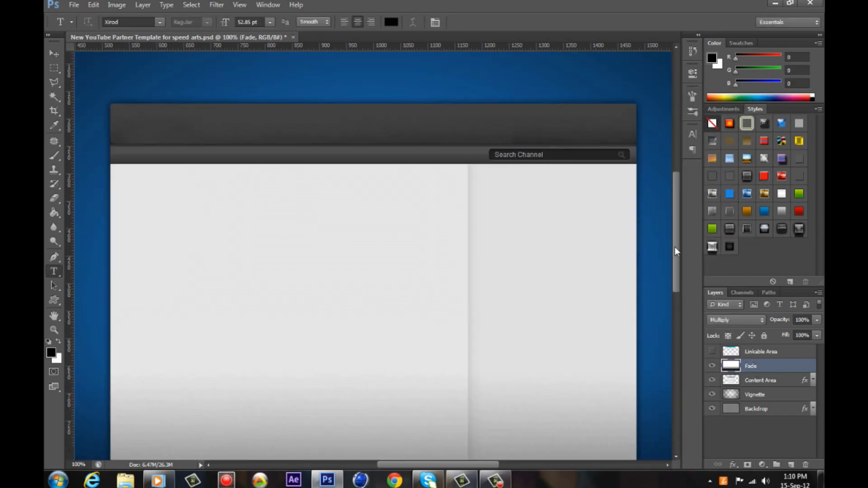
left_click(159, 21)
scroll(199, 271, "up", 10)
scroll(199, 244, "up", 10)
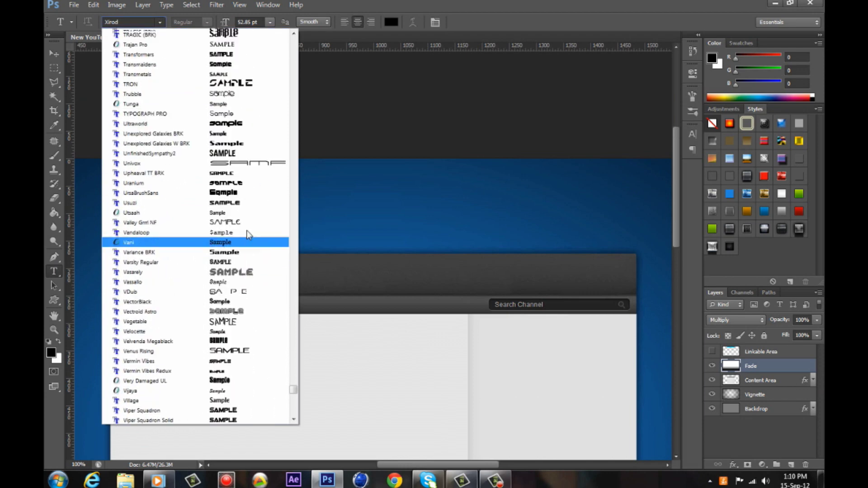
scroll(199, 251, "up", 4)
left_click_drag(294, 388, 293, 136)
left_click(145, 110)
left_click(258, 212)
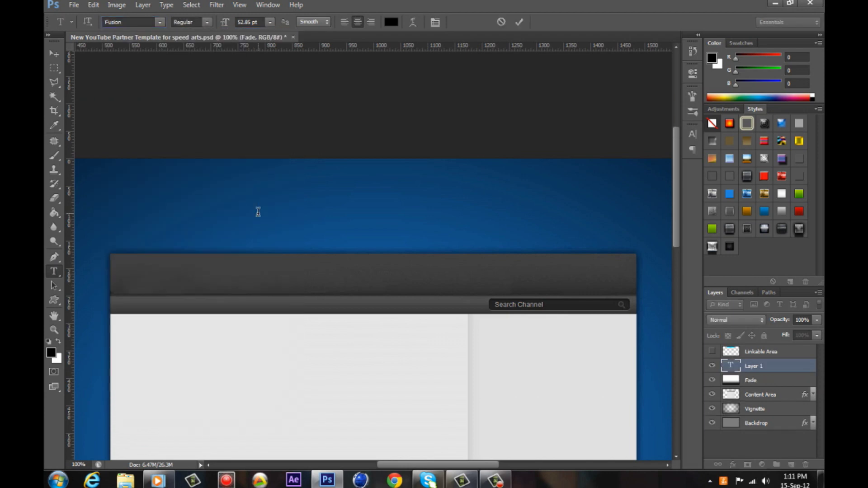
type("stenz")
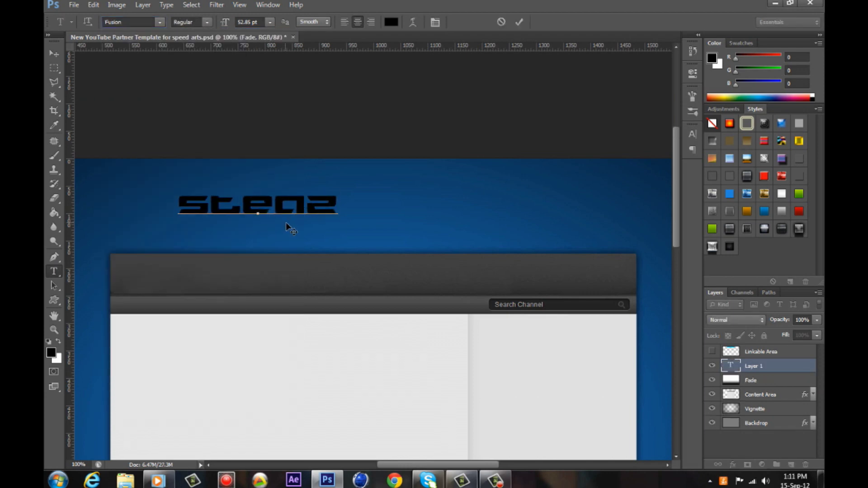
Change the whole title to the FoughtKnight font and commit the text.
left_click(160, 23)
left_click(255, 80)
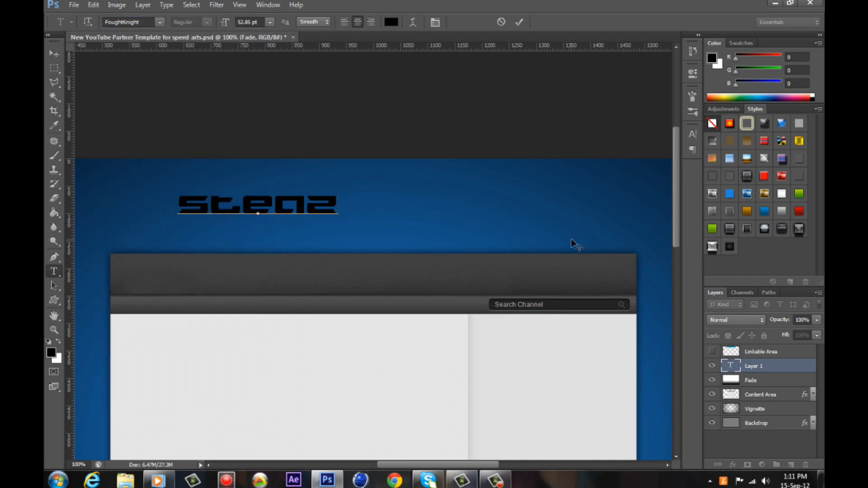
key("ctrl+a")
left_click(161, 23)
left_click(183, 166)
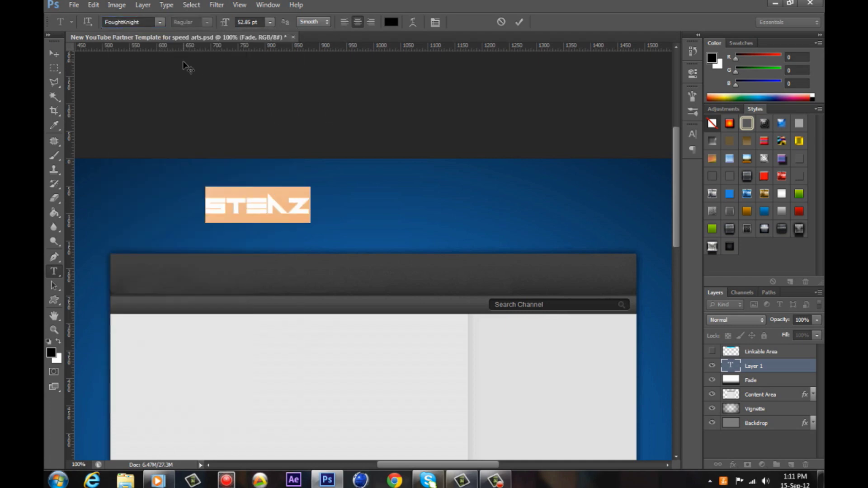
left_click(54, 52)
Move the STEAZ title to the top centre and enlarge it with Free Transform.
left_click_drag(253, 203, 364, 180)
key("t")
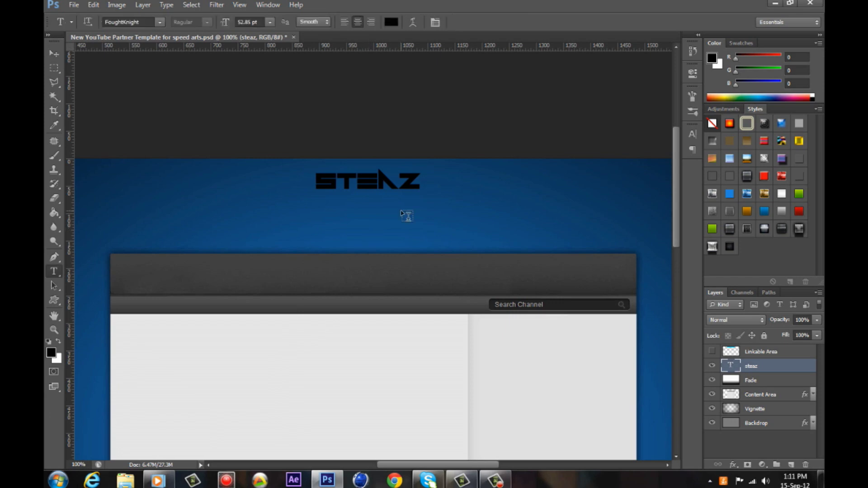
key("v")
key("ctrl+t")
left_click_drag(314, 199, 256, 225)
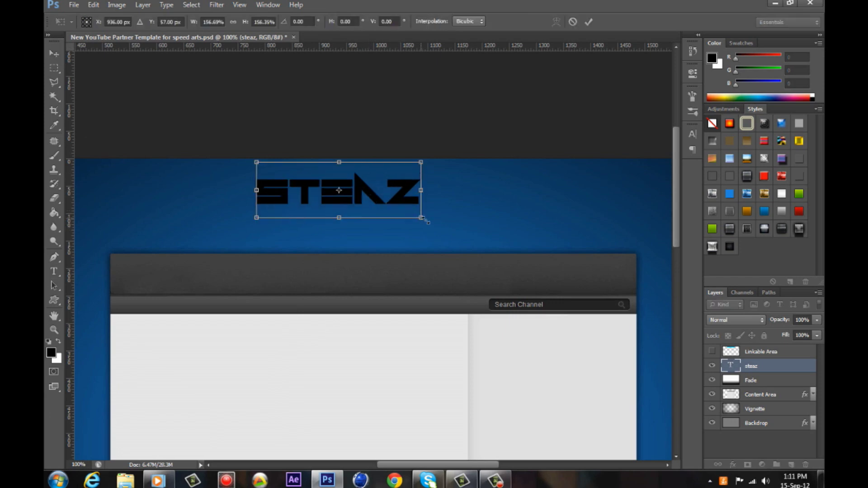
left_click(388, 190)
left_click_drag(407, 209, 422, 203)
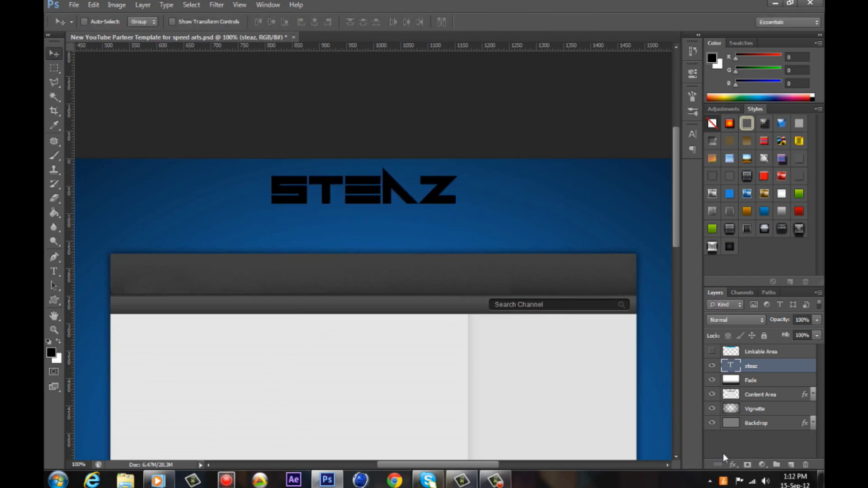
Give the steaz text layer a silver metallic style preset.
left_click(760, 423)
left_click(730, 246)
left_click(764, 366)
left_click(781, 194)
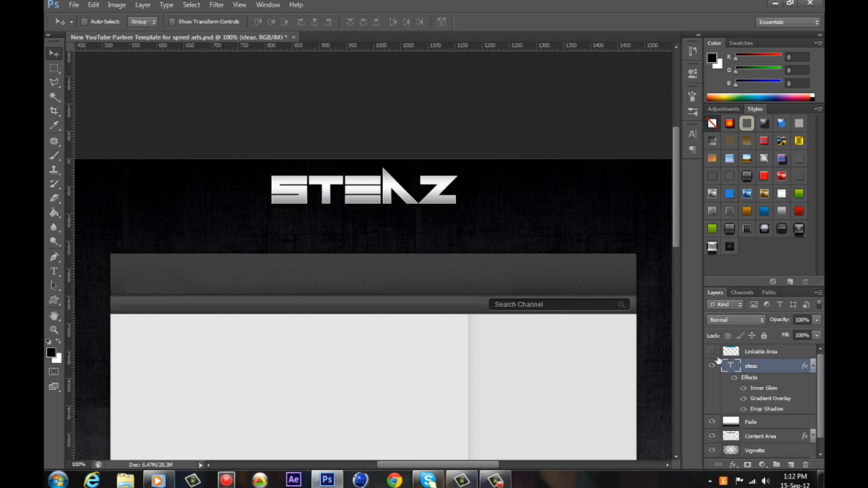
Restyle the Backdrop layer with a dark grunge texture.
left_click(764, 422)
left_click(712, 229)
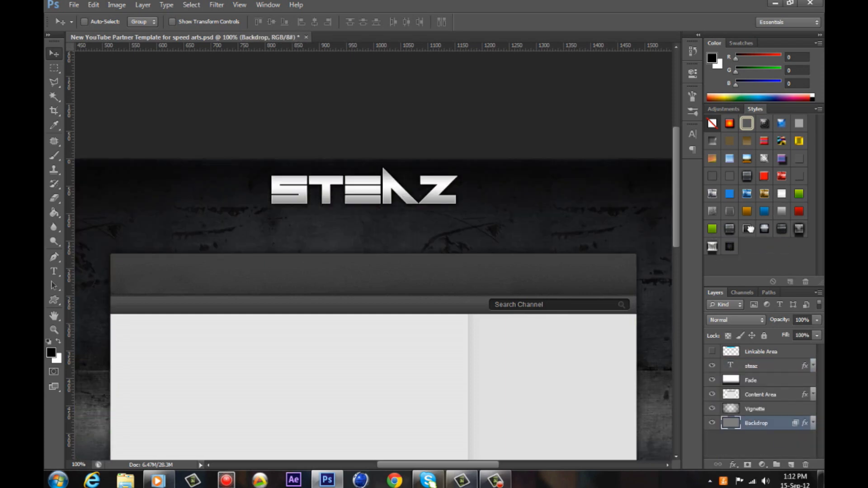
left_click(760, 231)
left_click(781, 235)
key("ctrl+minus")
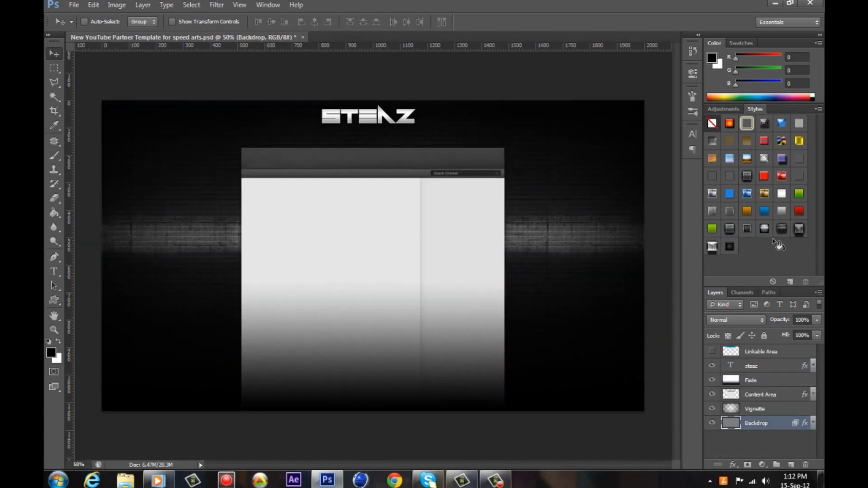
key("ctrl+plus")
scroll(436, 277, "up", 2)
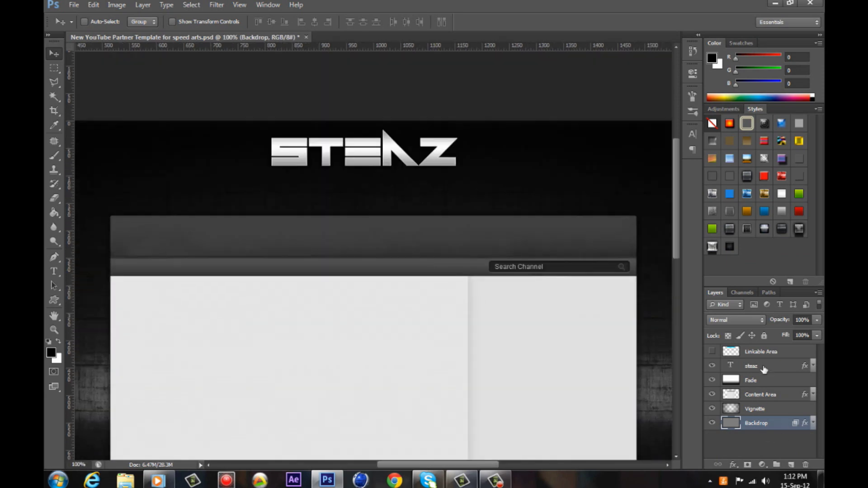
Duplicate the steaz layer as a new layer named 'gaming'.
right_click(764, 370)
left_click(764, 366)
right_click(770, 366)
left_click(673, 83)
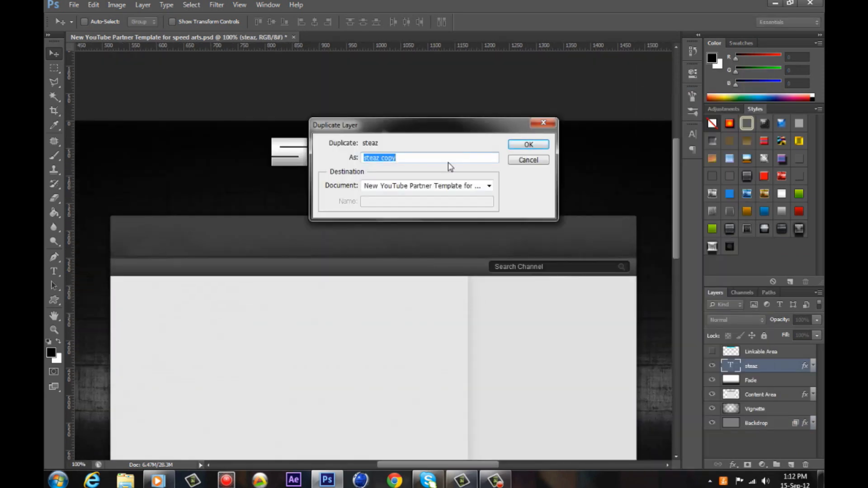
type("ing")
key("Return")
Move the copy below STEAZ and retype its text as GAMING.
left_click_drag(401, 169, 401, 198)
key("t")
double_click(362, 184)
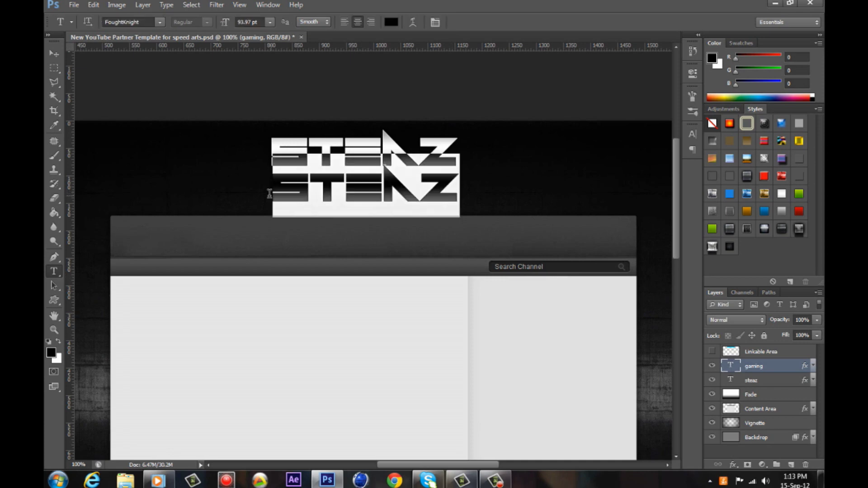
type("gaming")
left_click(54, 53)
Scale GAMING down under the STEAZ title and select both title layers.
key("ctrl+t")
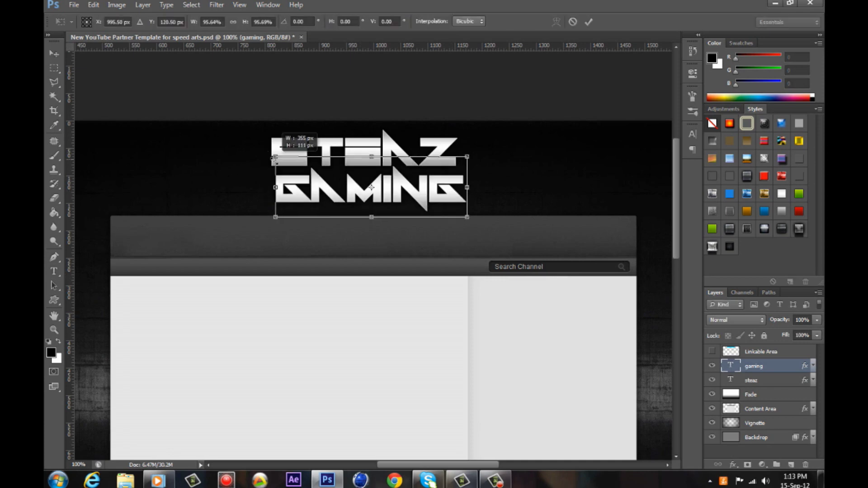
left_click_drag(466, 155, 372, 195)
key("Return")
key("ctrl+minus")
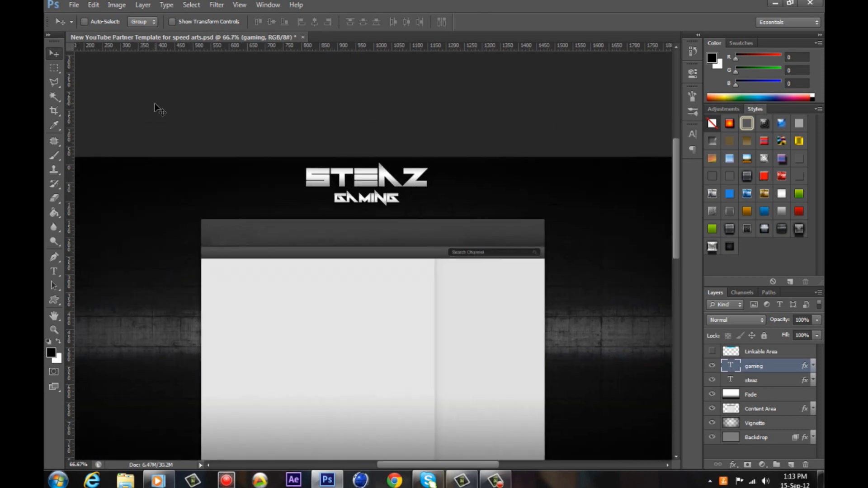
key("ctrl+minus")
left_click(750, 381, "shift")
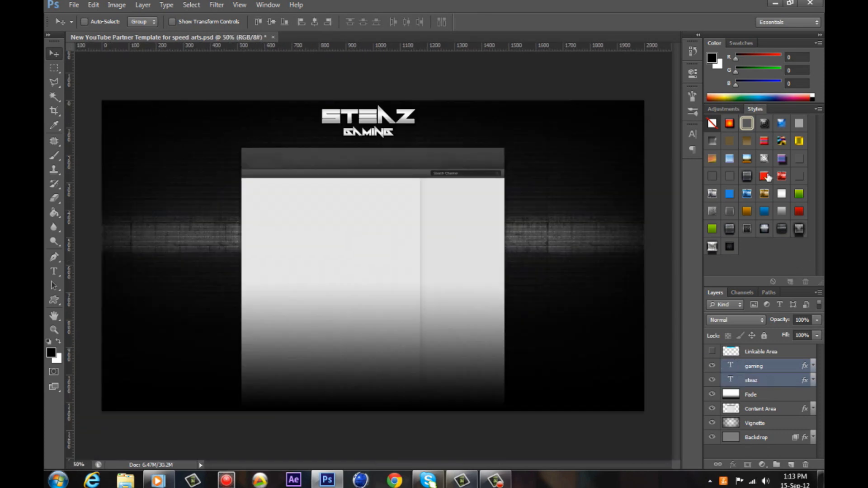
Apply a blue chrome style to both STEAZ and GAMING title layers.
left_click(713, 196)
left_click(746, 194)
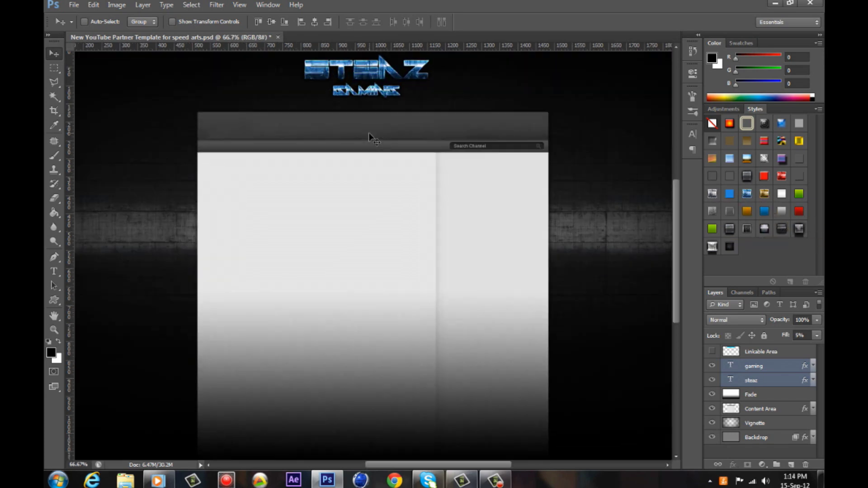
scroll(368, 132, "up", 2)
Add a new empty layer above the Backdrop and set up a soft brush.
left_click(756, 437)
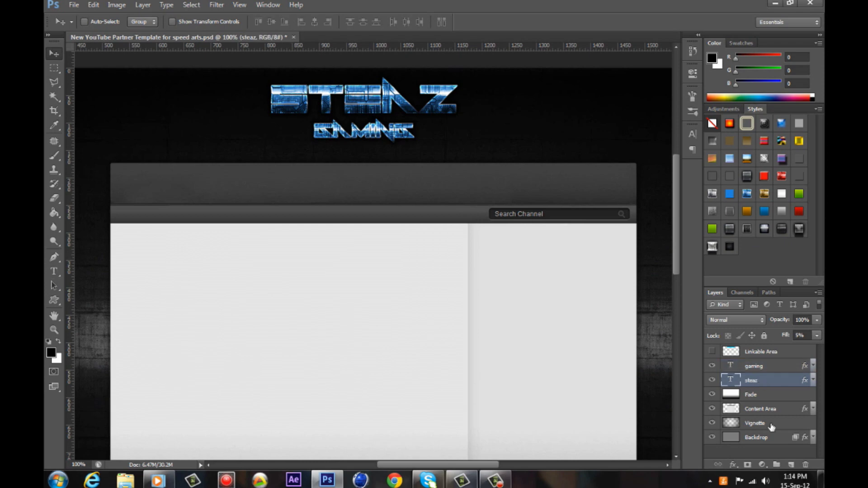
key("ctrl+shift+alt+n")
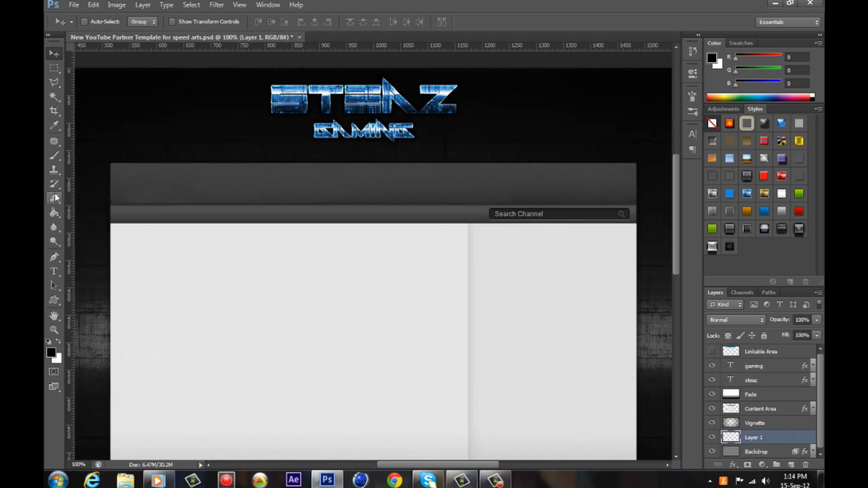
left_click(55, 155)
left_click(92, 21)
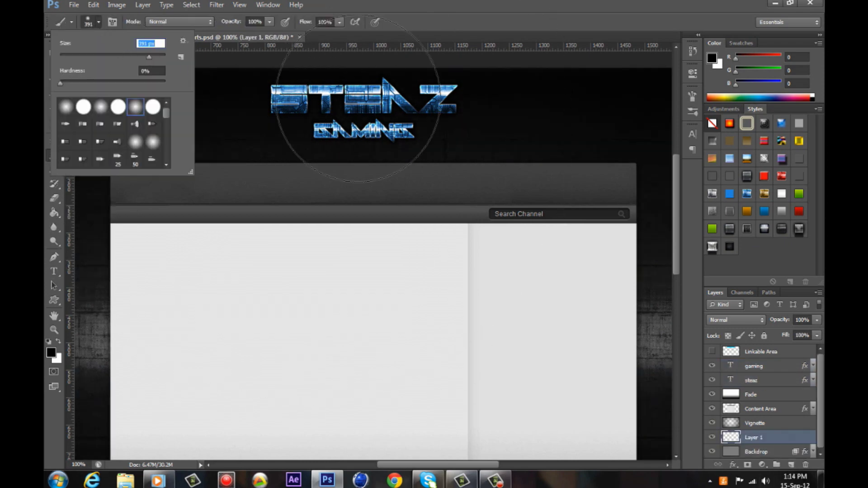
left_click(51, 352)
Paint a soft white glow behind the title on the new layer.
left_click(374, 200)
left_click(630, 194)
left_click_drag(364, 113, 357, 261)
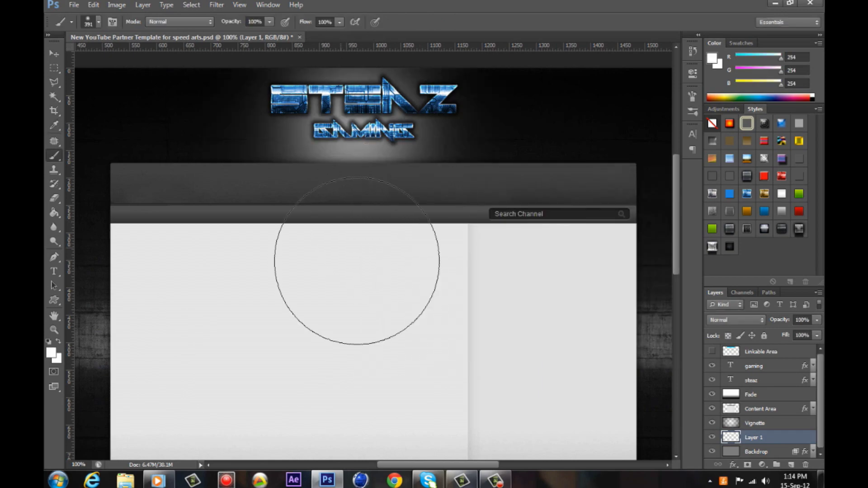
key("v")
key("ctrl+minus")
key("ctrl+minus")
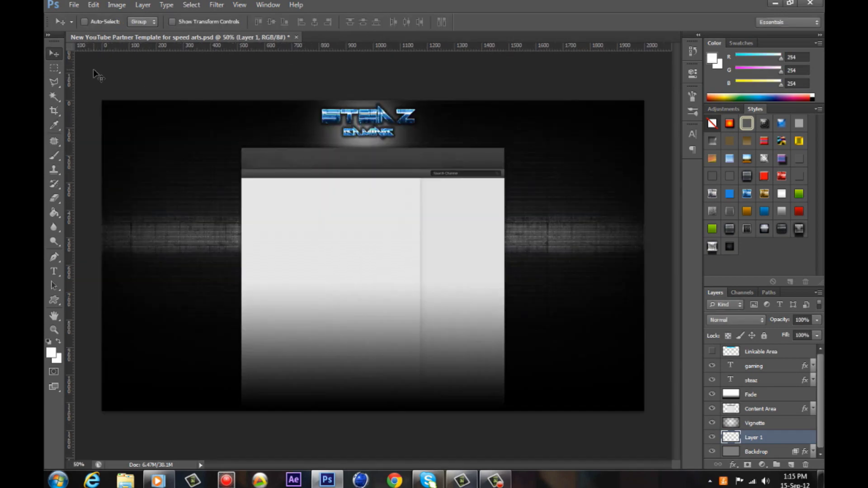
key("ctrl+plus")
Open the blac grid file from the circuit boards and interface folder.
left_click(74, 5)
left_click(86, 25)
left_click(393, 146)
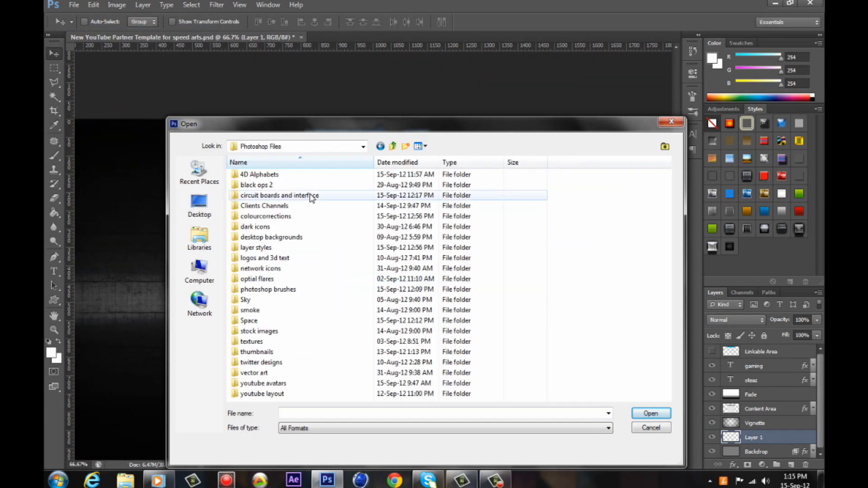
double_click(293, 195)
double_click(371, 269)
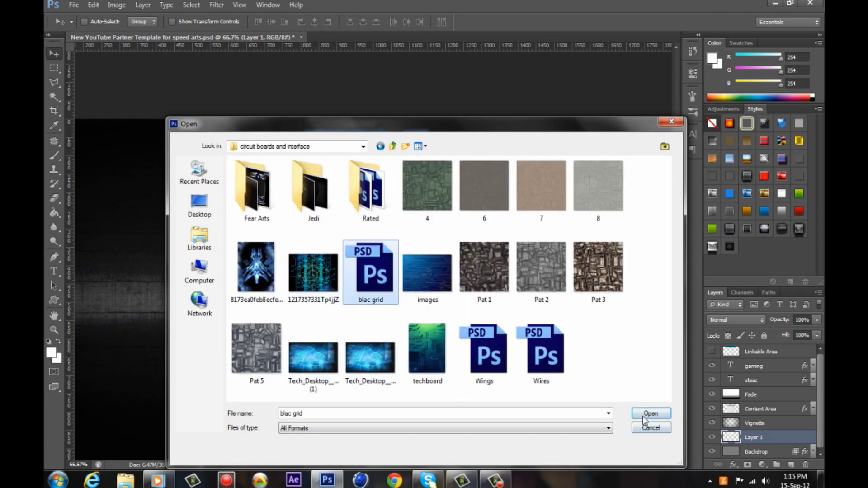
Drag the Right Side and Left Side layers into the banner template.
left_click_drag(381, 38, 255, 222)
left_click(724, 352)
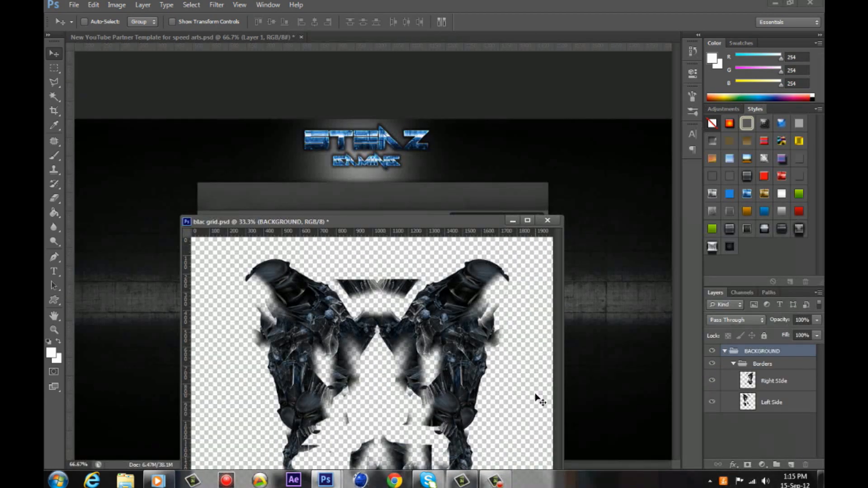
left_click(764, 380)
left_click(764, 402, "shift")
mouse_move(452, 317)
left_mouse_down()
mouse_move(463, 210)
mouse_move(536, 246)
left_mouse_up()
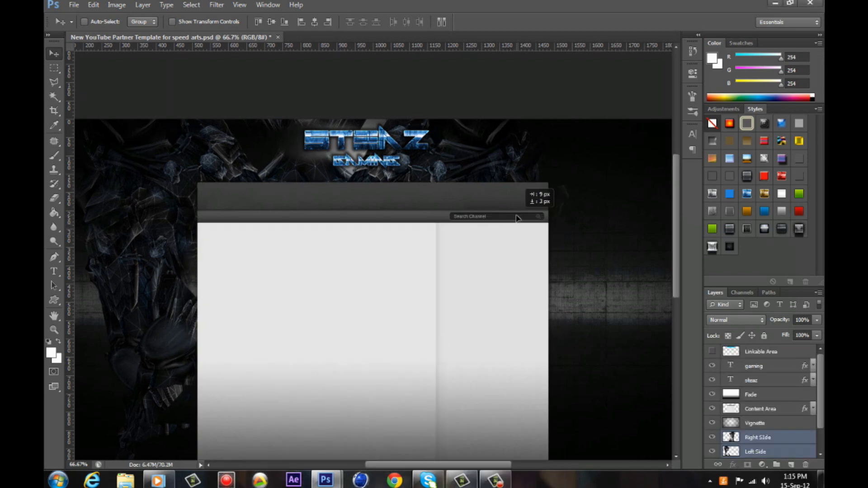
key("ctrl+minus")
Try several style presets on the Backdrop layer.
scroll(768, 435, "down", 2)
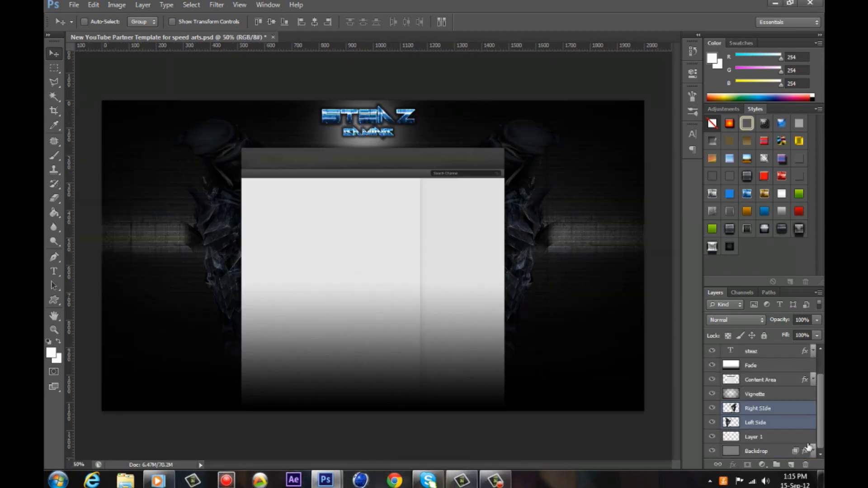
left_click(764, 451)
left_click(785, 194)
left_click(783, 211)
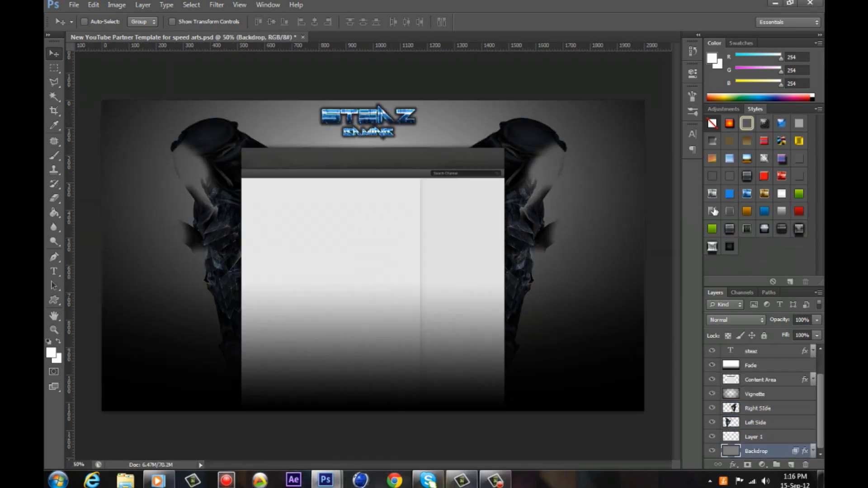
left_click(727, 199)
left_click(780, 199)
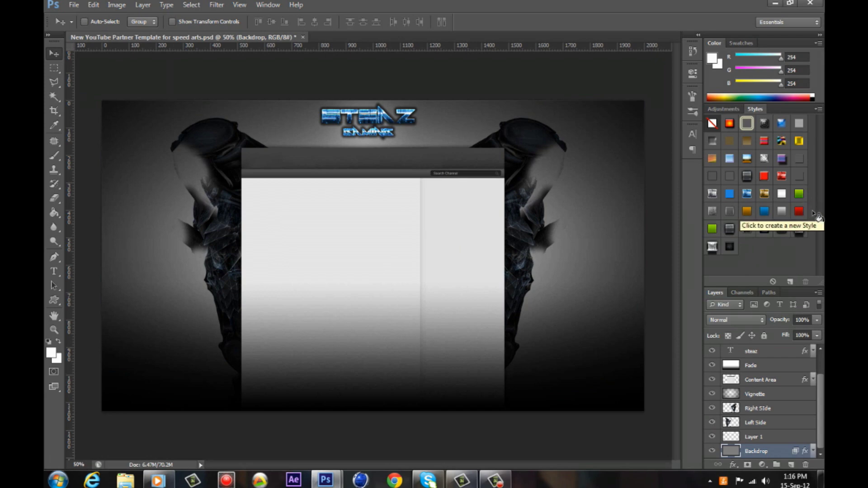
Delete the Right Side and Left Side artwork layers.
left_click(755, 422)
left_click(757, 408, "shift")
key("Delete")
Give the Backdrop layer the dark metal texture style.
left_click(764, 451)
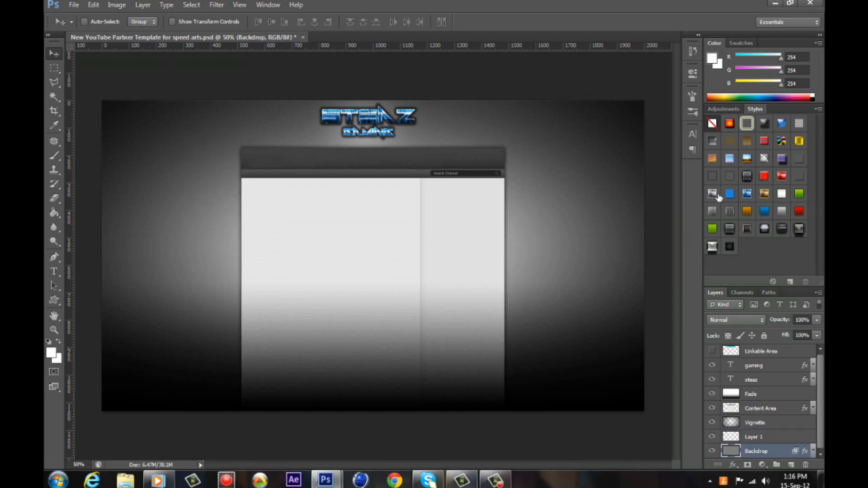
left_click(712, 140)
left_click(713, 176)
left_click(746, 176)
left_click(712, 211)
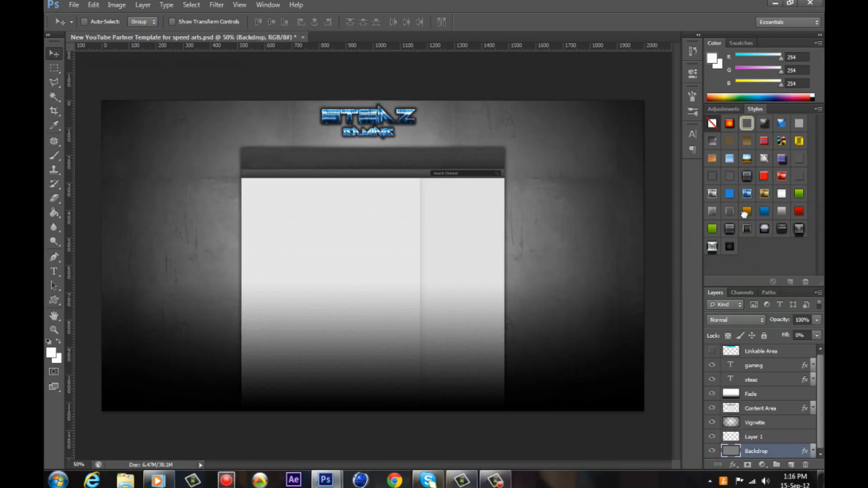
left_click(764, 211)
left_click(782, 228)
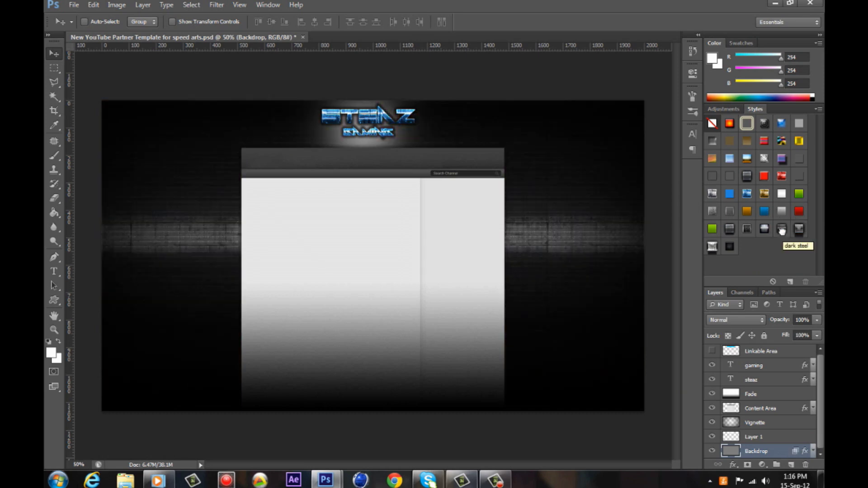
left_click(764, 229)
left_click(729, 229)
Merge the gaming and steaz title layers into one layer.
left_click(764, 229)
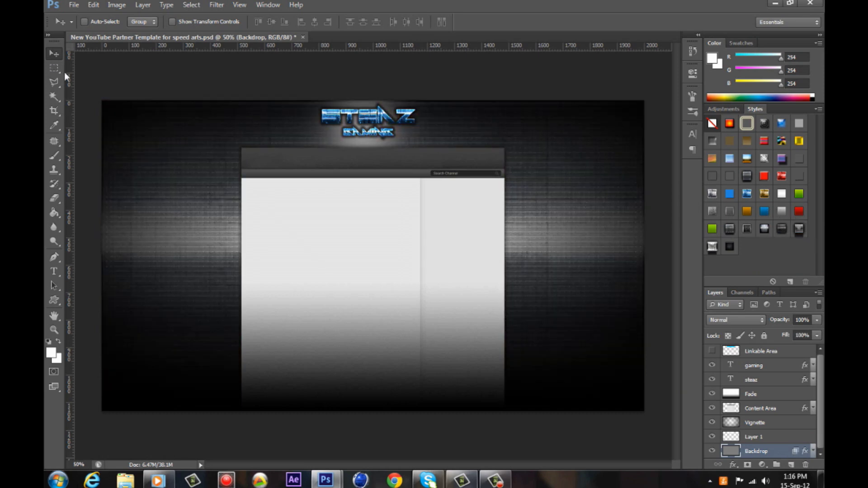
left_click(760, 380)
right_click(764, 365)
left_click(685, 169)
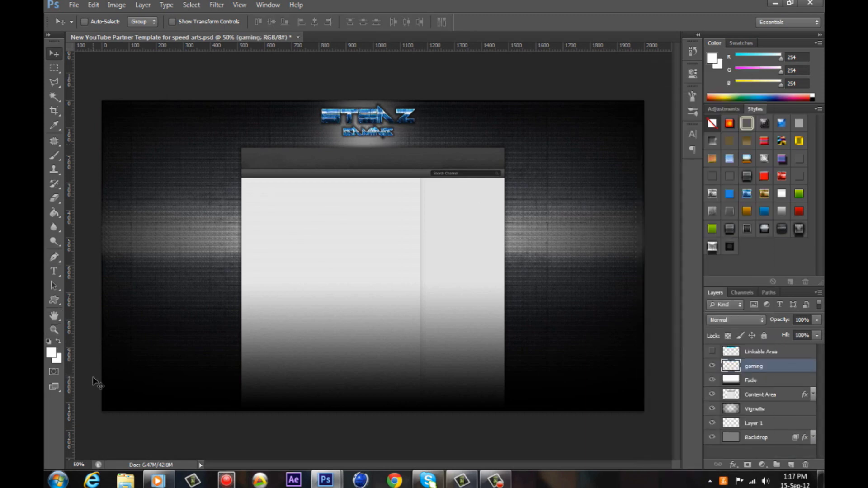
Add four vertical guides and one horizontal guide below the title.
left_click(55, 300)
left_click_drag(68, 137, 241, 249)
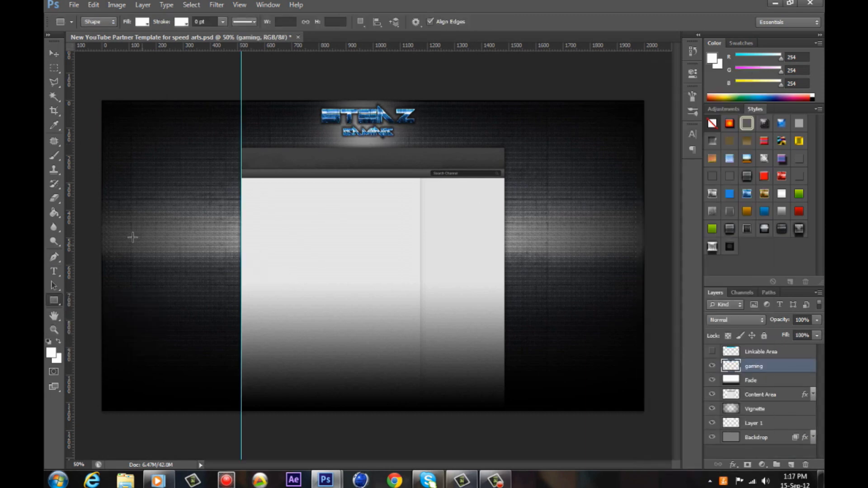
left_click_drag(68, 248, 505, 345)
left_click_drag(69, 189, 184, 220)
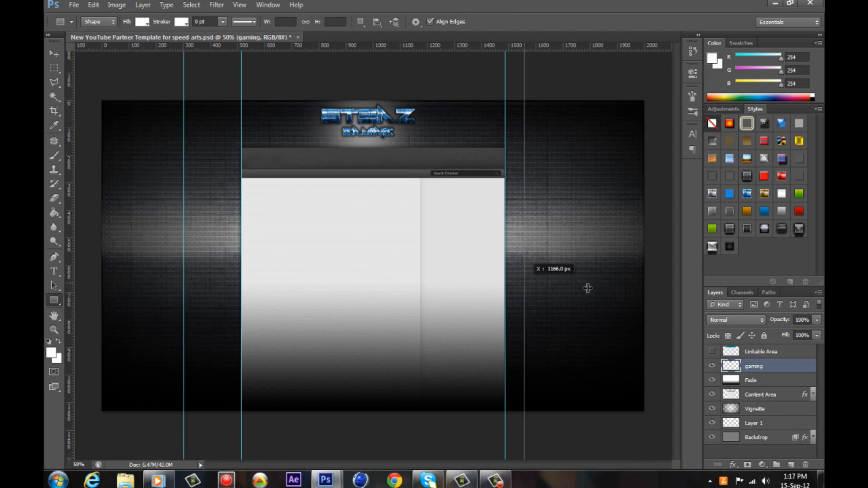
left_click_drag(69, 280, 563, 289)
left_click_drag(214, 48, 212, 148)
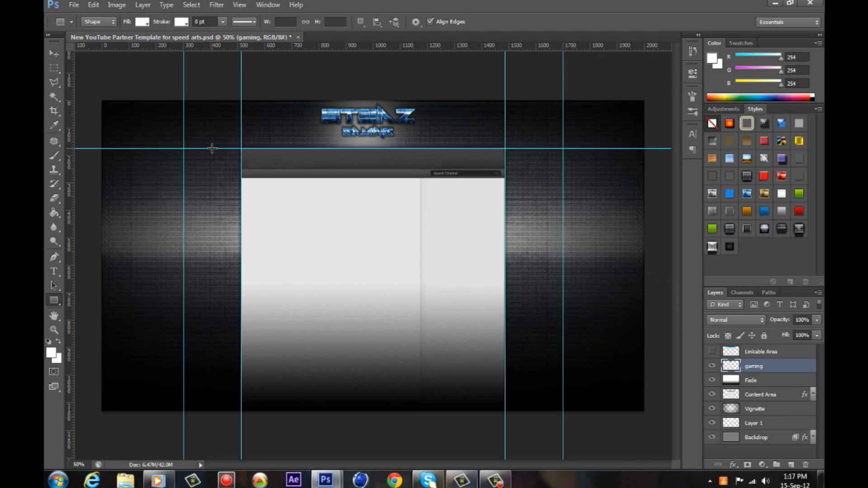
Draw a white rectangle bar across the top between the guides, leaving it unstyled.
left_click_drag(184, 116, 563, 125)
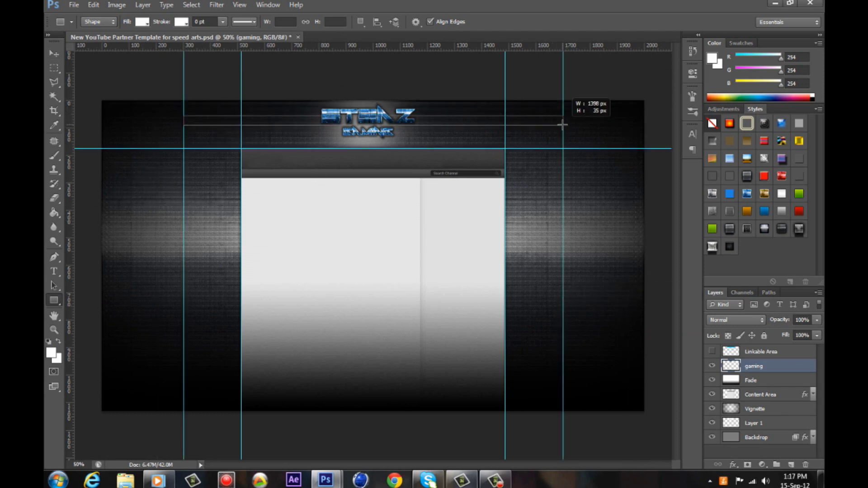
left_click(55, 51)
key("ctrl+bracketleft")
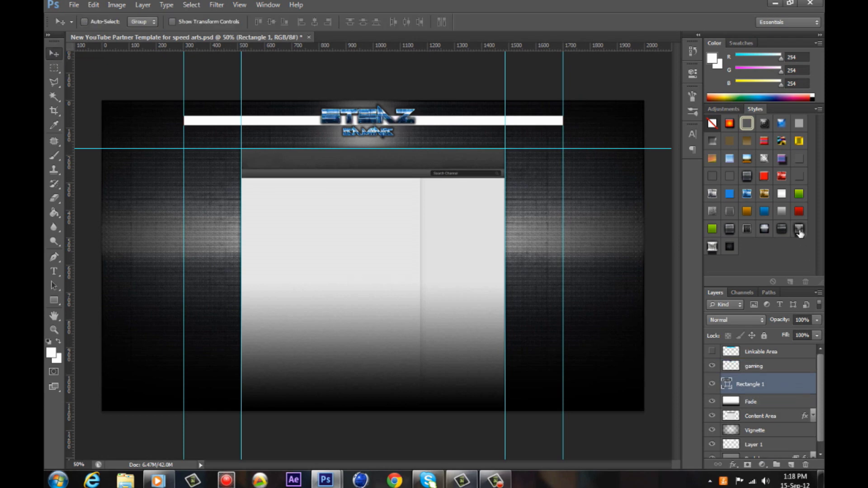
left_click(729, 195)
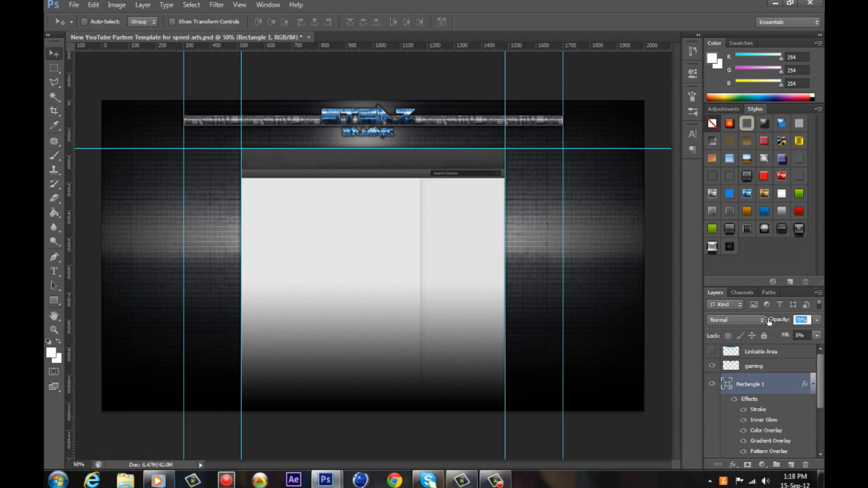
left_click(712, 123)
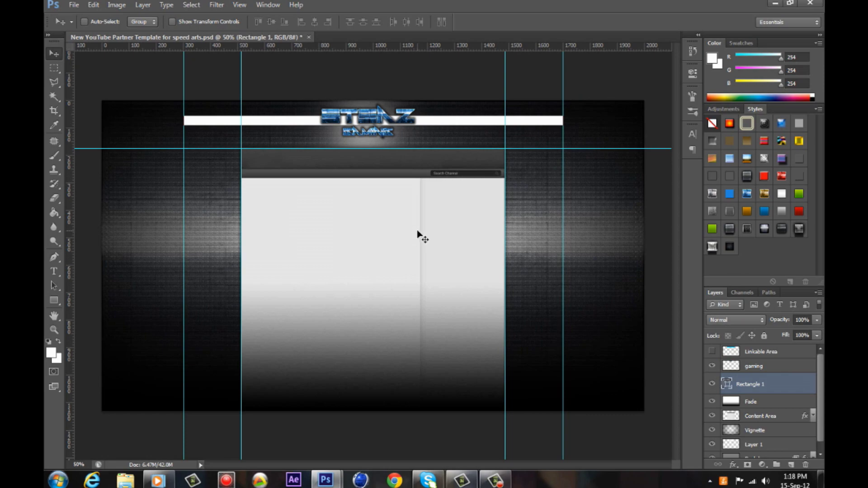
Give the bar a Gradient Overlay whose stops are set to dark grey.
double_click(787, 384)
left_click(484, 290)
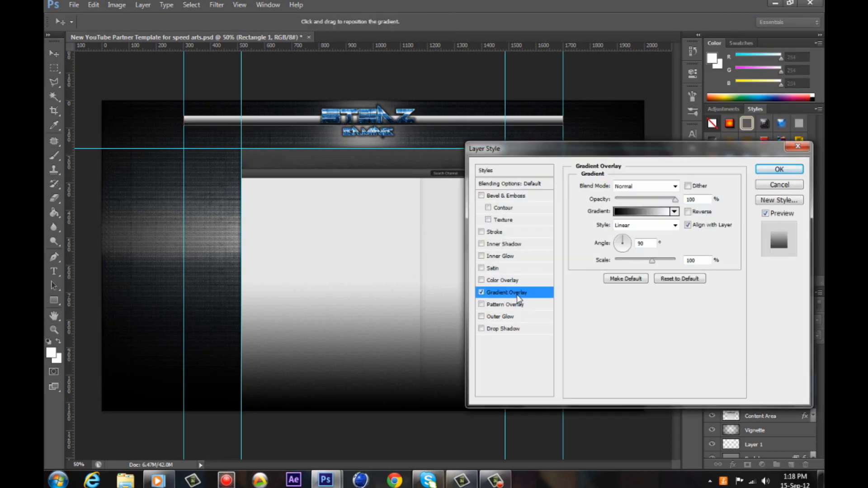
left_click(657, 222)
double_click(681, 286)
left_click(373, 315)
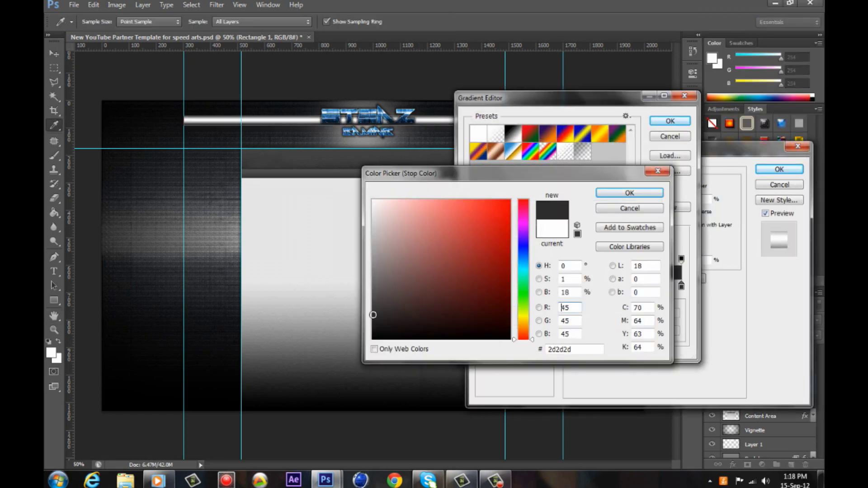
key("Return")
double_click(473, 285)
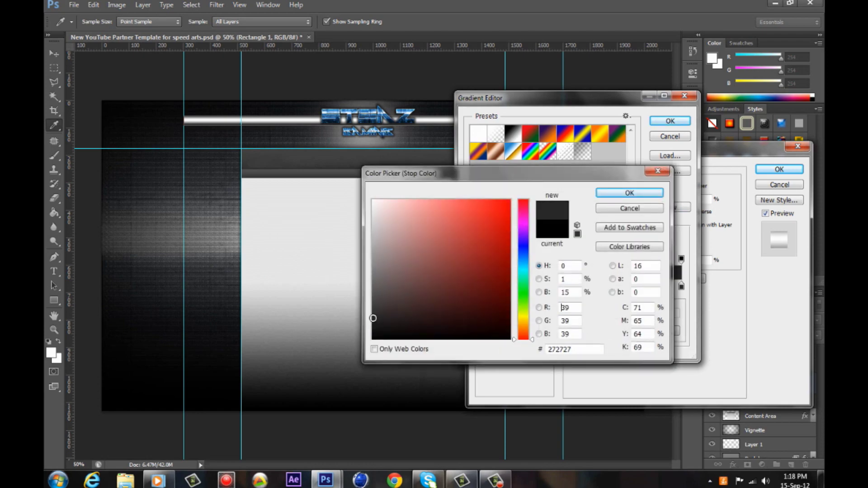
key("Return")
double_click(586, 286)
key("Return")
key("Return")
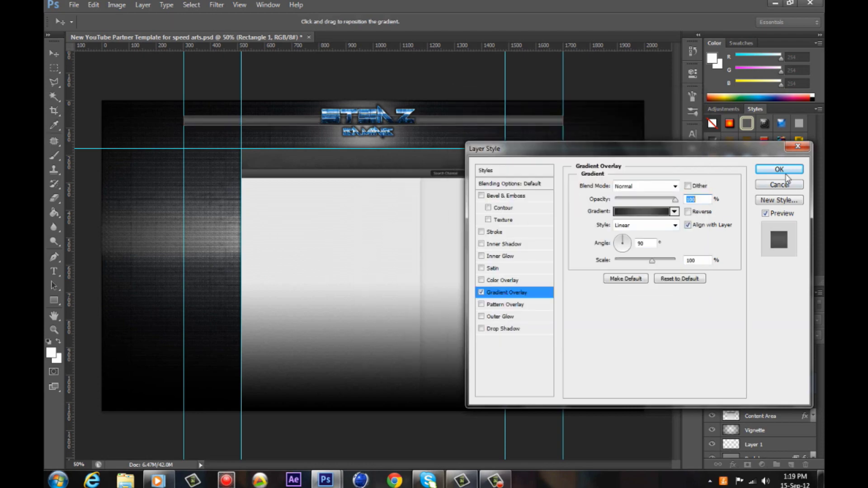
key("Return")
Soften both bar ends with the Eraser and lower its opacity to 63%.
key("e")
left_click_drag(163, 123, 201, 122)
left_click_drag(565, 122, 616, 135)
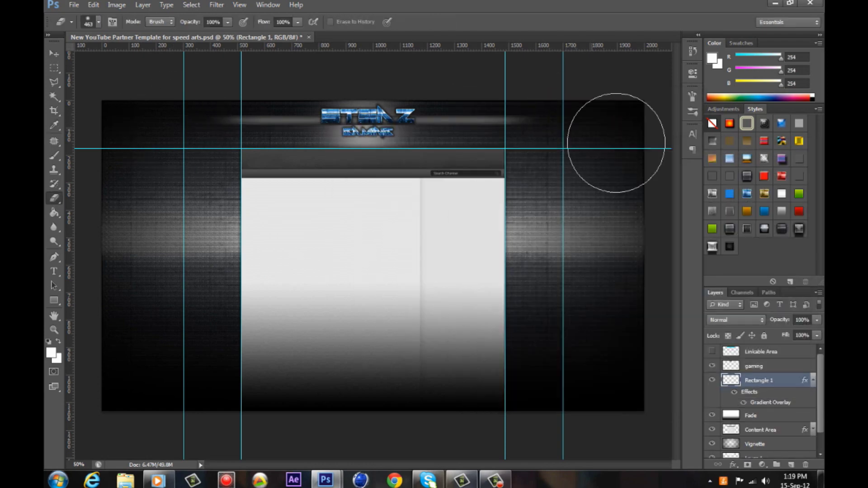
key("v")
left_click_drag(785, 320, 768, 319)
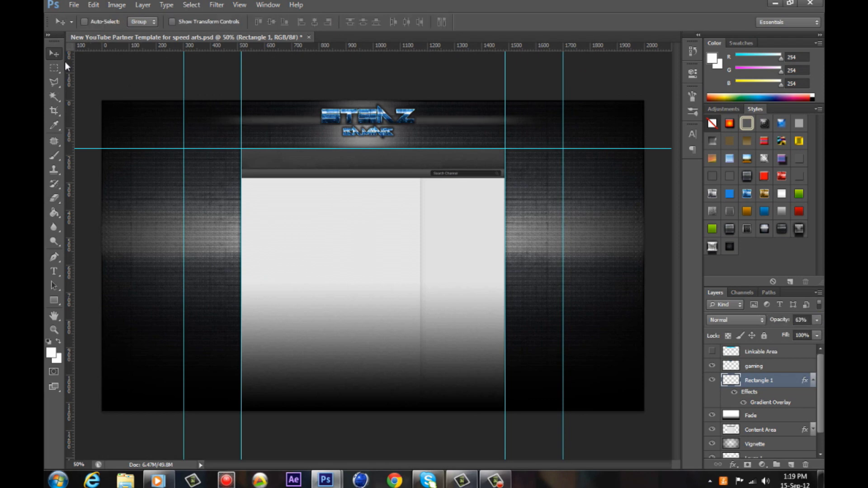
Nudge the GAMING logo layer slightly right and down.
left_click(813, 380)
key("t")
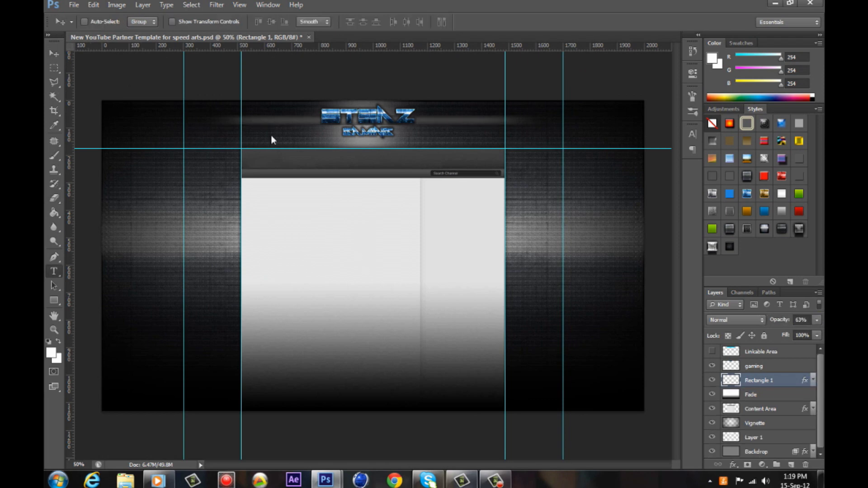
key("ctrl+1")
key("v")
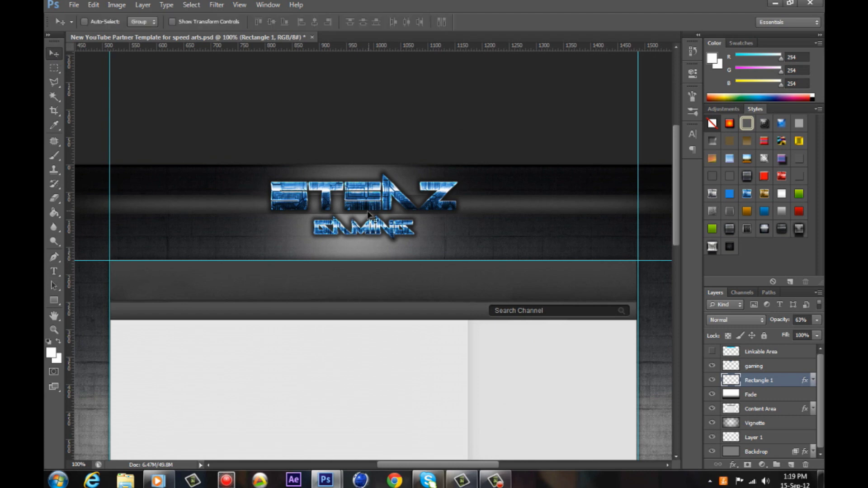
left_click(373, 217, "ctrl")
left_click_drag(374, 198, 374, 205)
Start a white text label in the Zeroes font left of the logo.
left_click(54, 272)
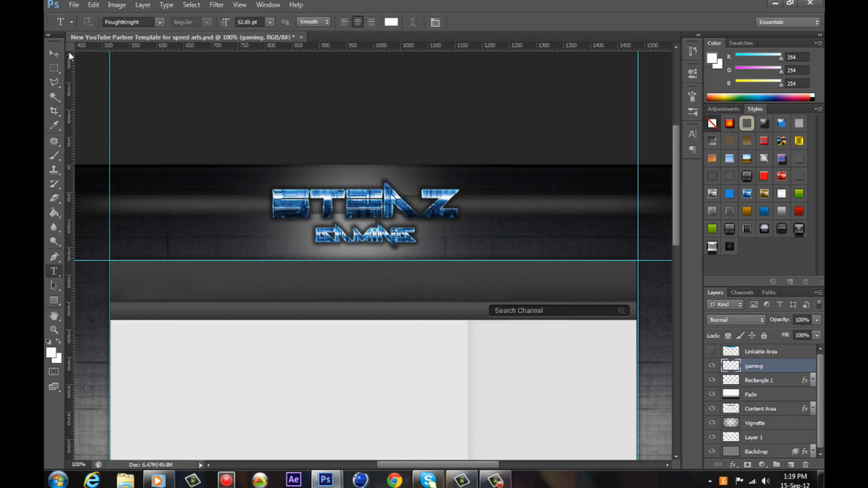
left_click(160, 22)
scroll(181, 226, "down", 15)
left_click(126, 207)
left_click(128, 205)
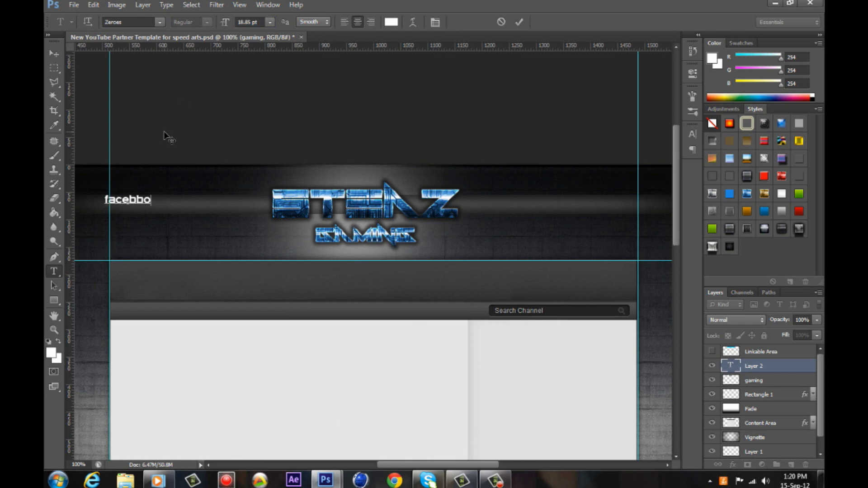
type("k")
Look up the SteazGaming channel in the browser, then nudge the facebook label right and down.
left_click(394, 480)
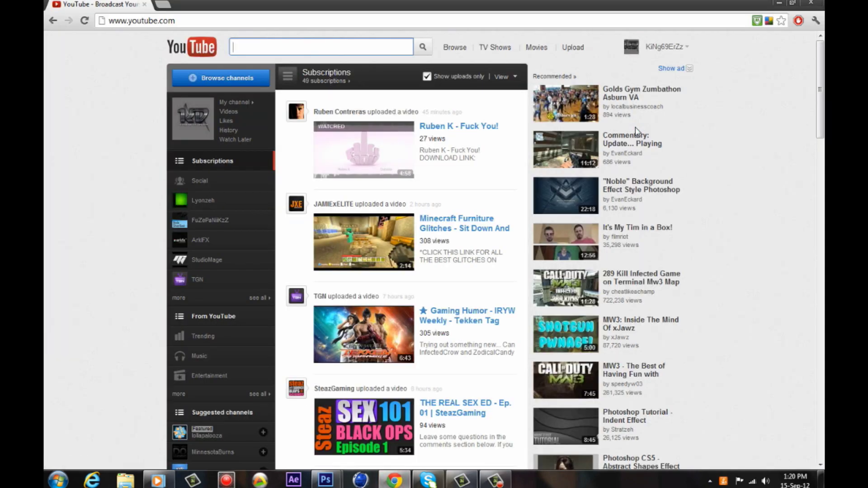
type("steaz")
left_click(310, 63)
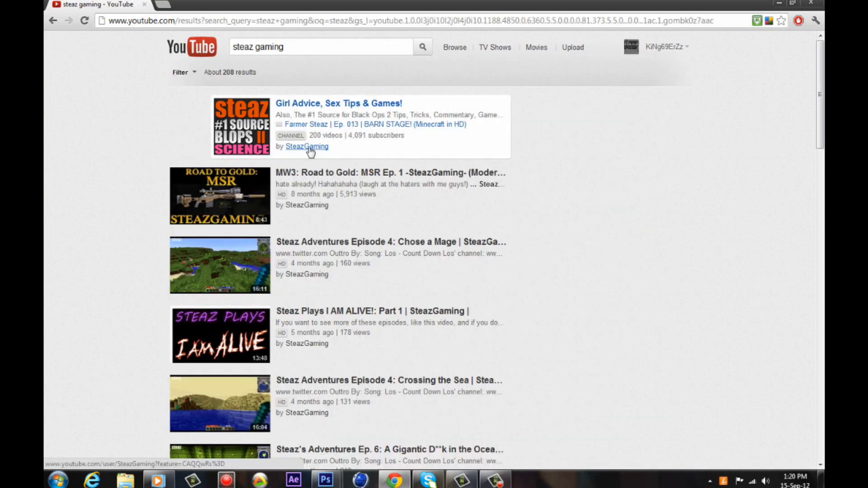
left_click(310, 149)
left_click(325, 480)
left_click_drag(152, 202, 164, 207)
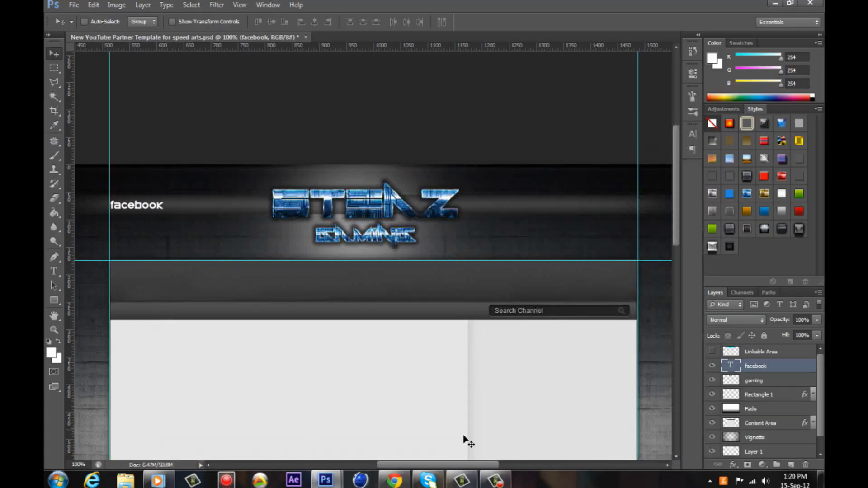
Free Transform the facebook label down to about two-thirds size.
key("alt+Tab")
key("alt+Tab")
key("ctrl+t")
left_click_drag(110, 200, 125, 202)
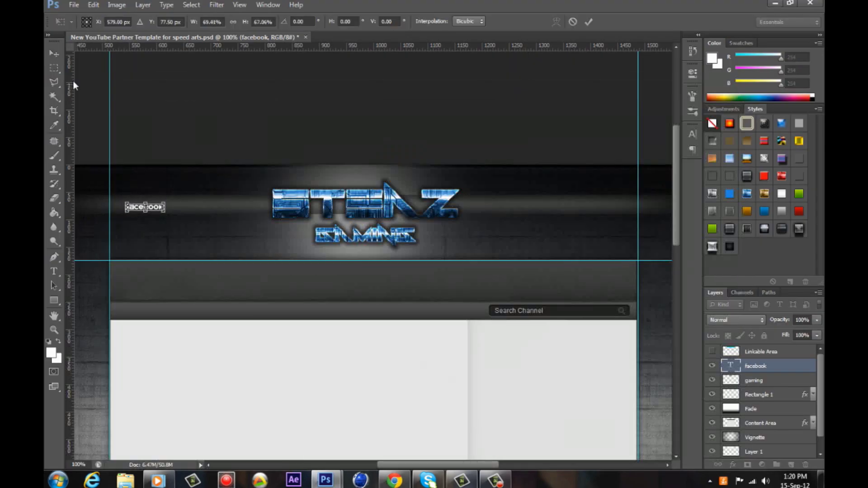
key("Return")
Duplicate the facebook layer as 'twitter', move it right of facebook and retype it.
right_click(755, 366)
left_click(646, 80)
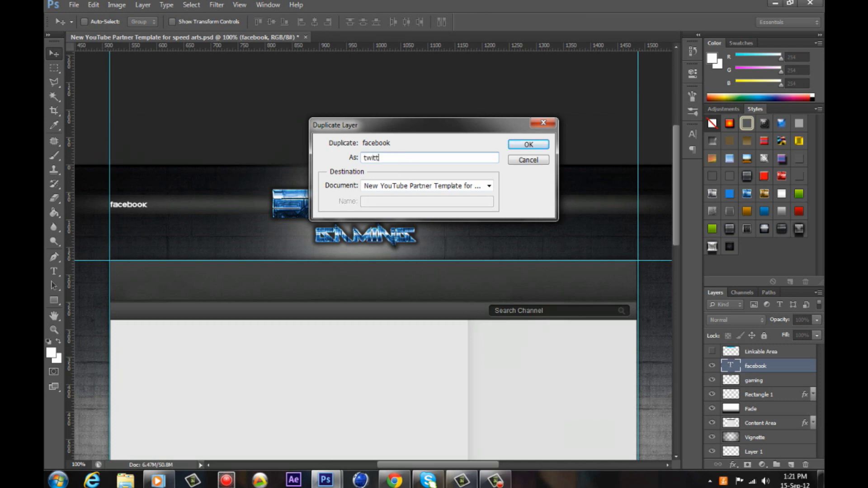
left_click(529, 144)
left_click_drag(129, 205, 198, 204)
left_click(53, 271)
left_click(179, 205)
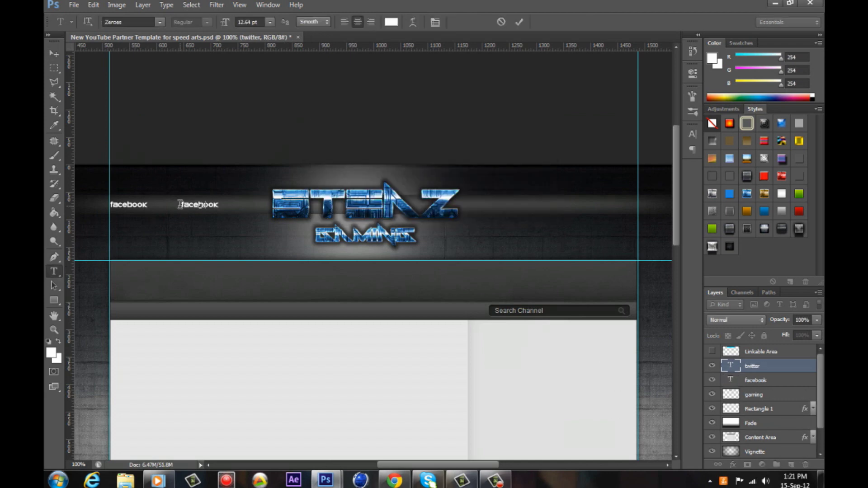
left_click(53, 53)
Duplicate the twitter layer as 't-shirts' and retype the right-hand label as t-shirts.
right_click(768, 365)
left_click(724, 91)
type("t-shirts")
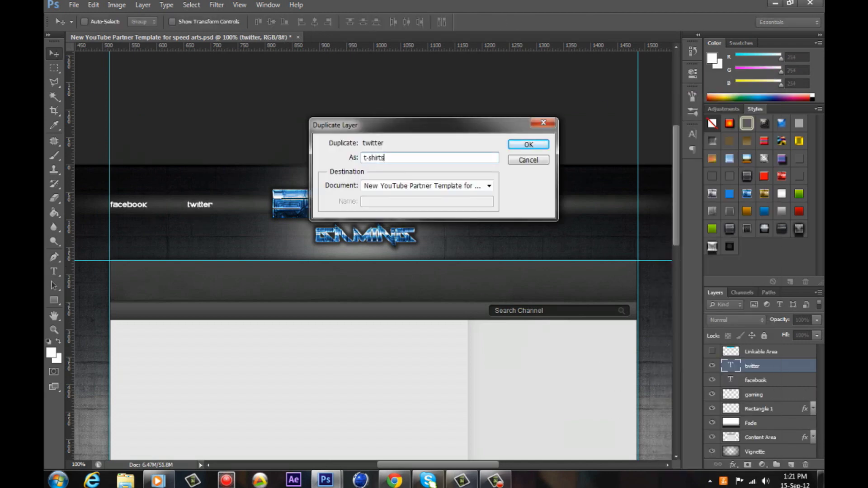
key("Return")
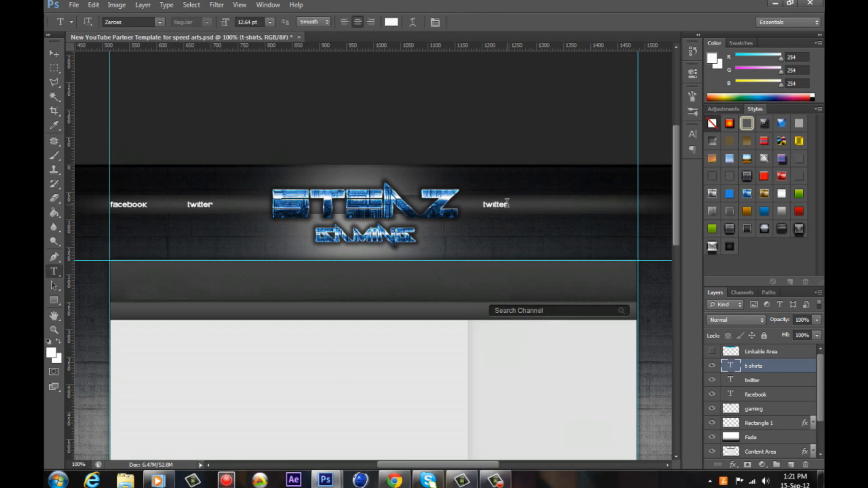
double_click(495, 205)
type("t-shirts")
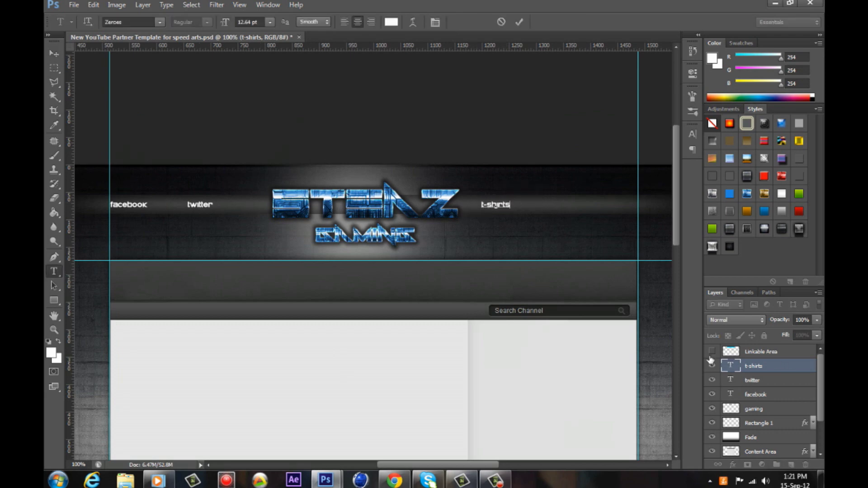
key("v")
Duplicate the t-shirts layer as a new layer named 'google+'.
right_click(752, 366)
left_click(723, 83)
type("google+")
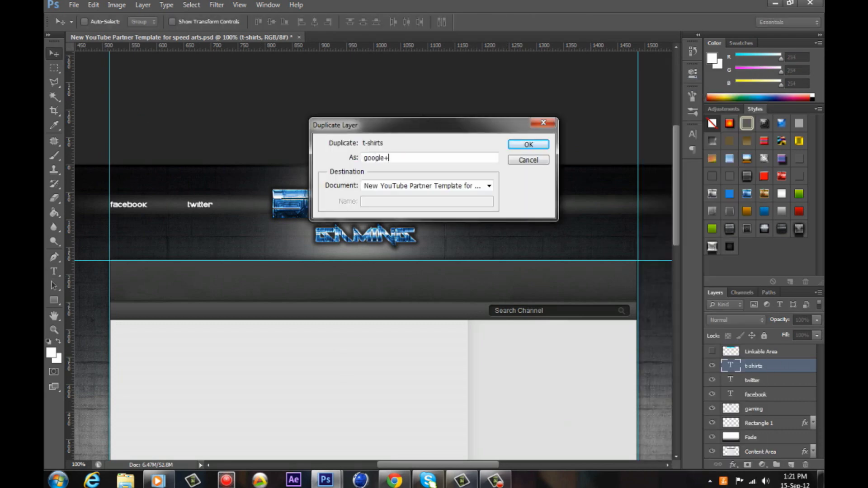
key("Return")
Retype the fourth label as 'google+' and zoom out to the whole banner.
left_click(54, 271)
double_click(602, 204)
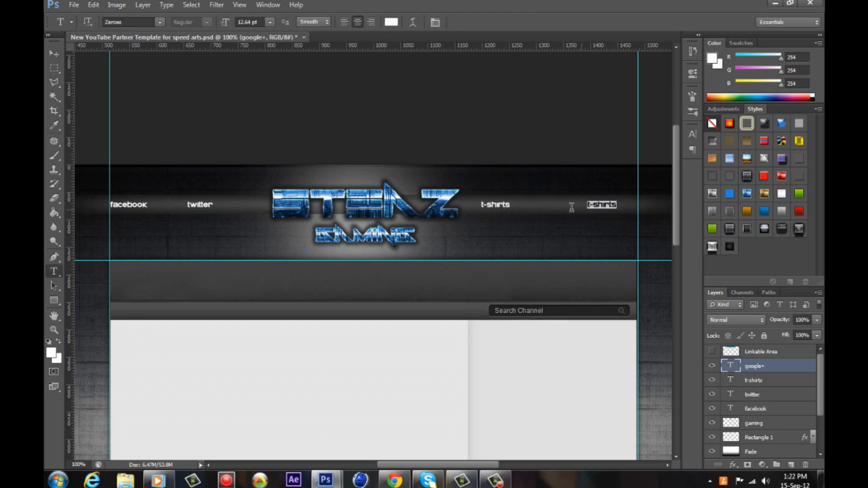
type("google")
left_click(52, 54)
key("ctrl+minus")
key("ctrl+minus")
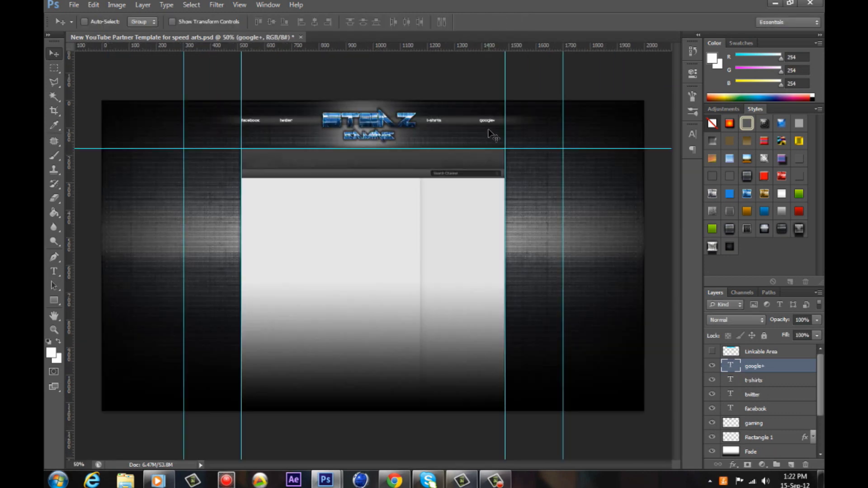
Group the four social label layers into Group 1 and collapse it.
key("alt+bracketleft")
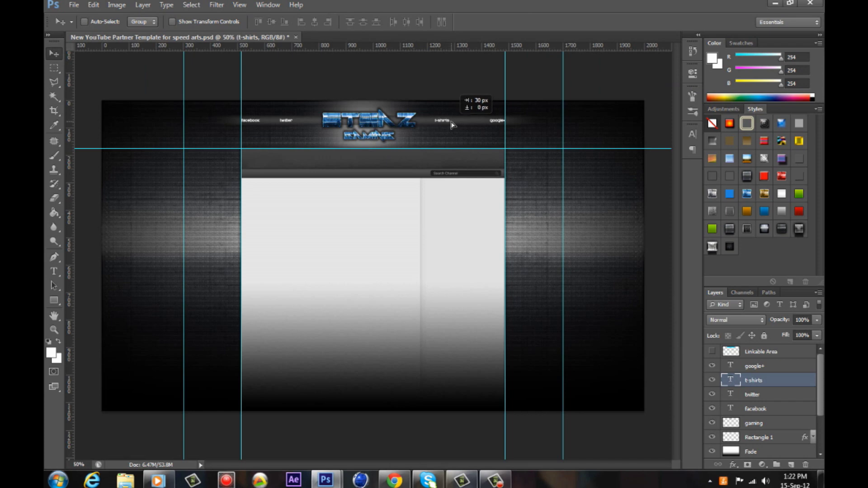
key("alt+bracketleft")
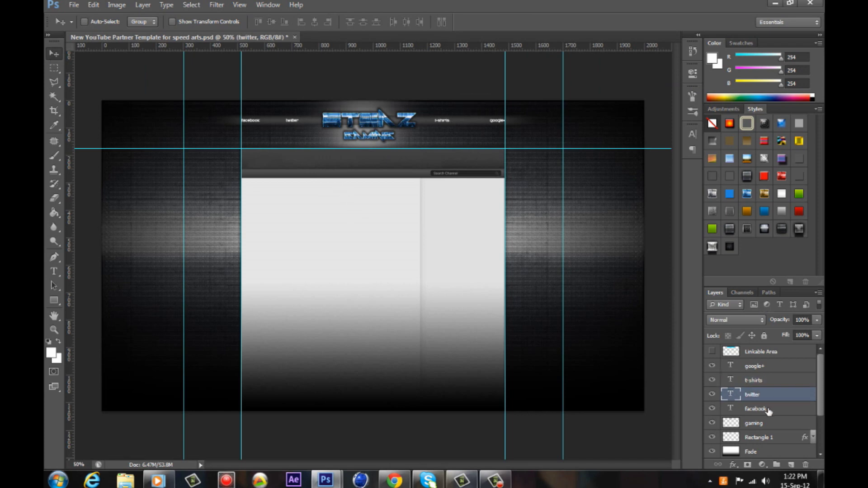
left_click(755, 368, "shift")
right_click(755, 367)
key("Escape")
key("ctrl+g")
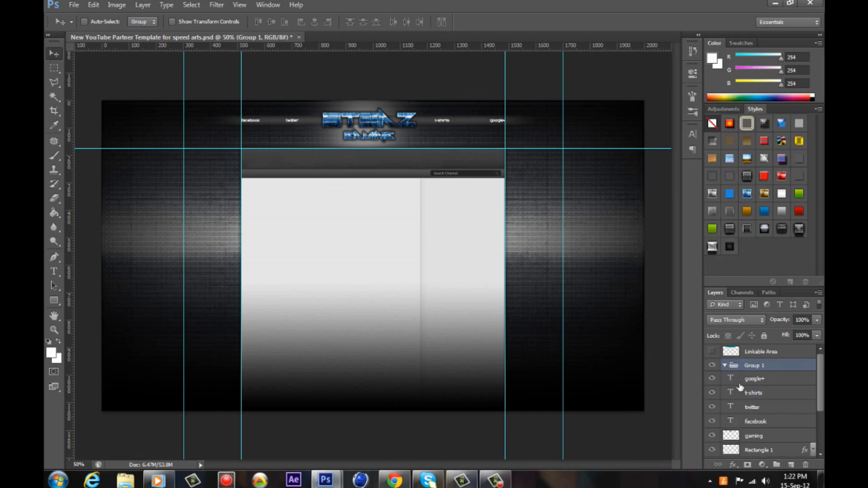
left_click(725, 366)
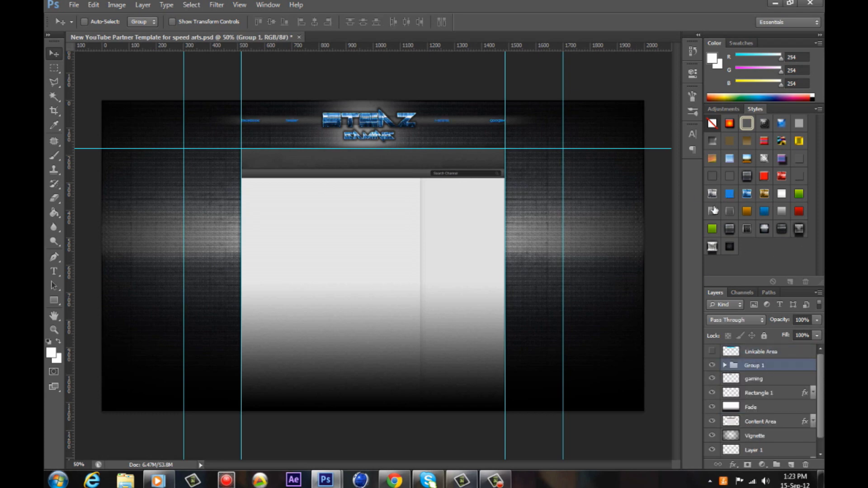
Inspect the google+ label's drop shadow style settings, closing them without changes.
right_click(761, 371)
left_click(741, 88)
left_click(723, 184)
left_click(725, 366)
right_click(761, 378)
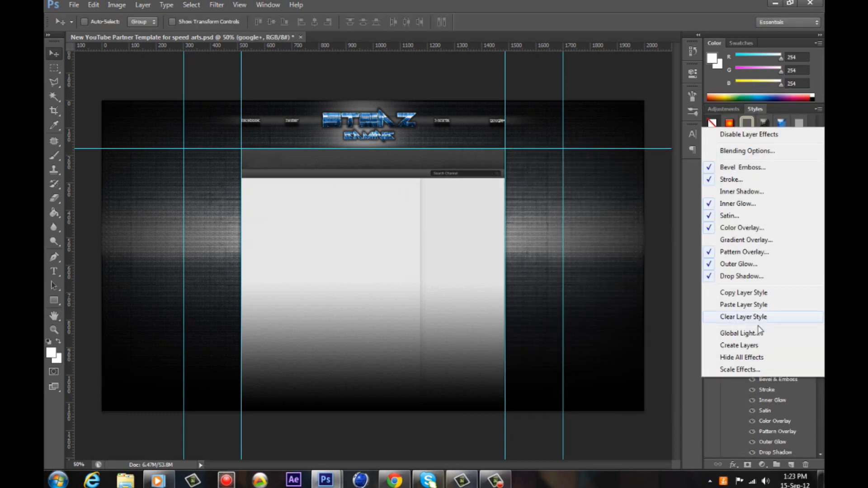
left_click(746, 151)
left_click(504, 328)
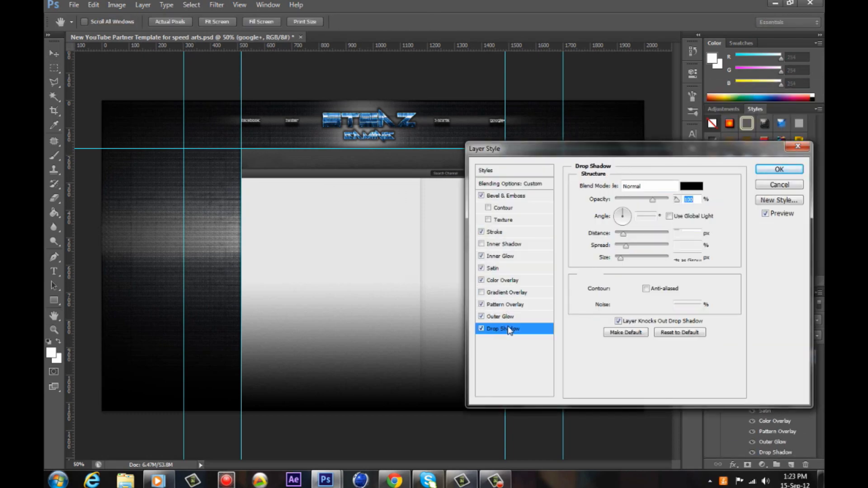
left_click(767, 188)
key("ctrl+1")
scroll(575, 203, "up", 5)
left_click(812, 357)
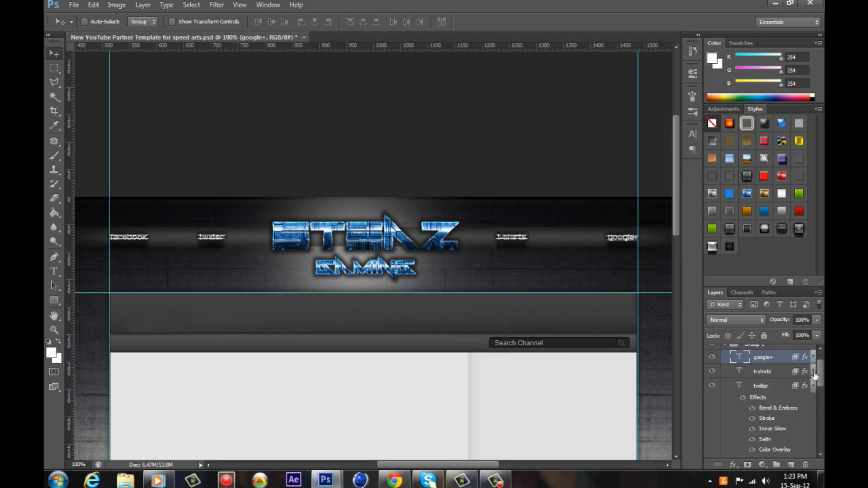
Try green, dark and grey Styles presets on Group 1, ending on white.
left_click(759, 365)
left_click(712, 229)
left_click(714, 179)
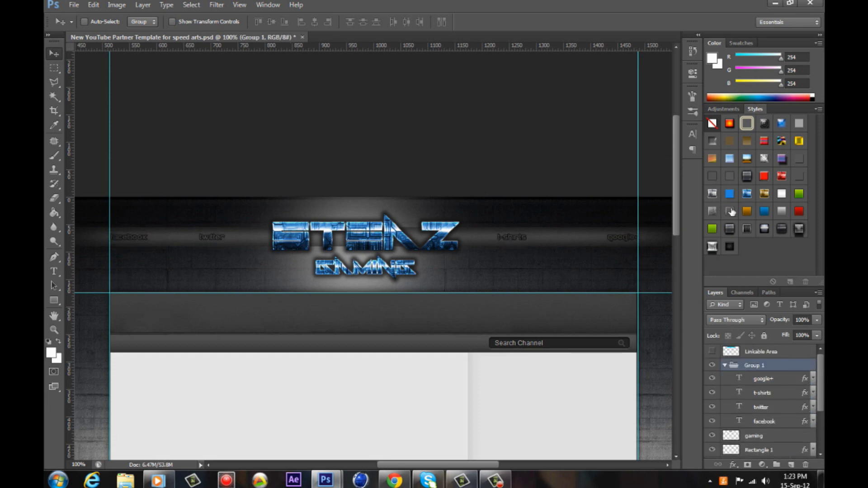
left_click(745, 194)
left_click(781, 195)
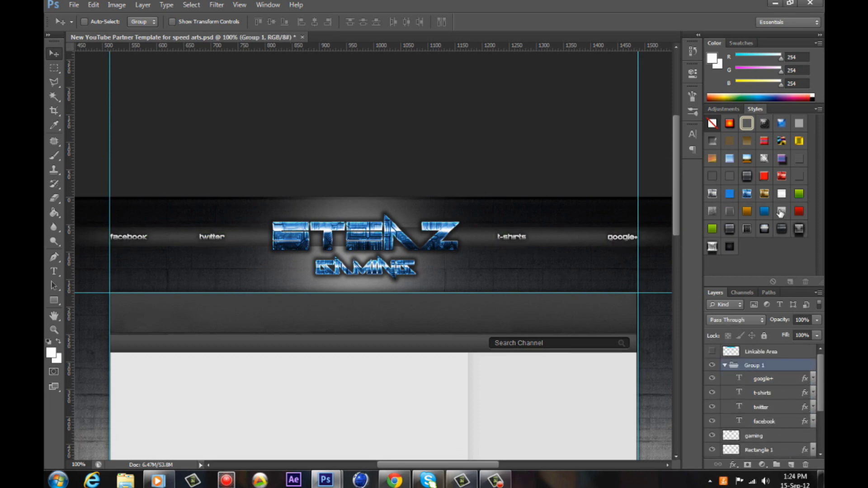
left_click(724, 364)
key("ctrl+minus")
key("ctrl+minus")
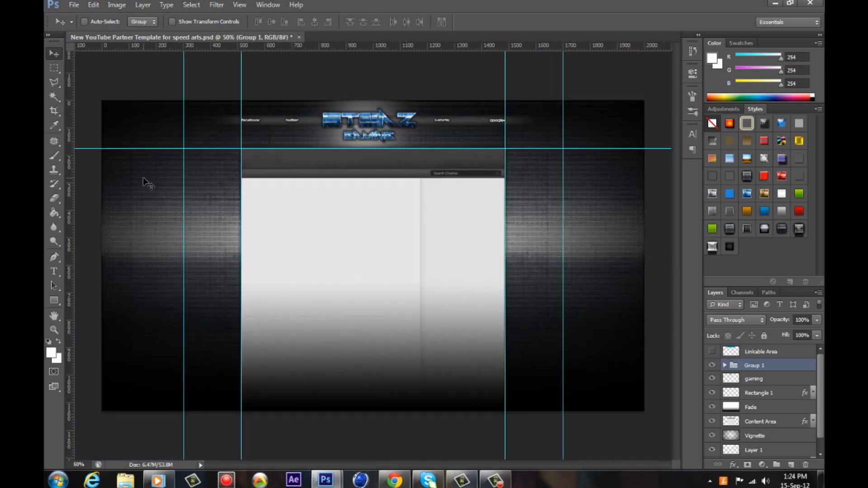
Open Machinima.psd from the conception pack's Corporate Logos folder.
key("ctrl+o")
left_click(199, 206)
double_click(364, 254)
double_click(272, 170)
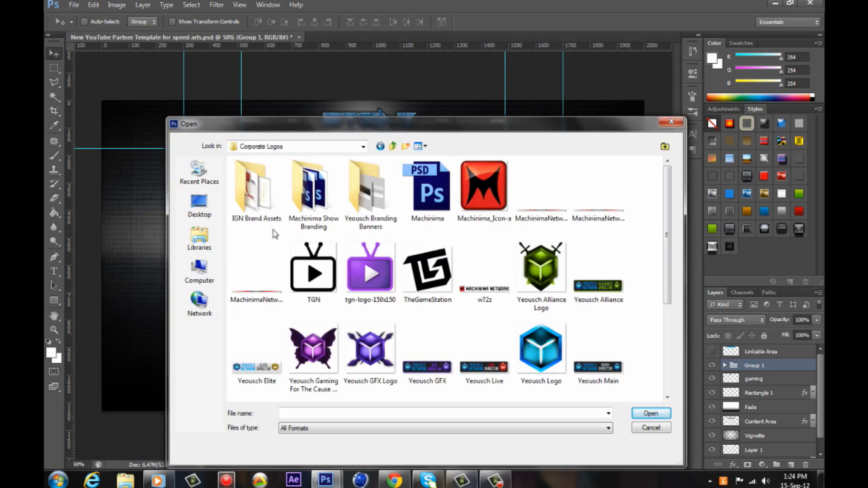
double_click(542, 199)
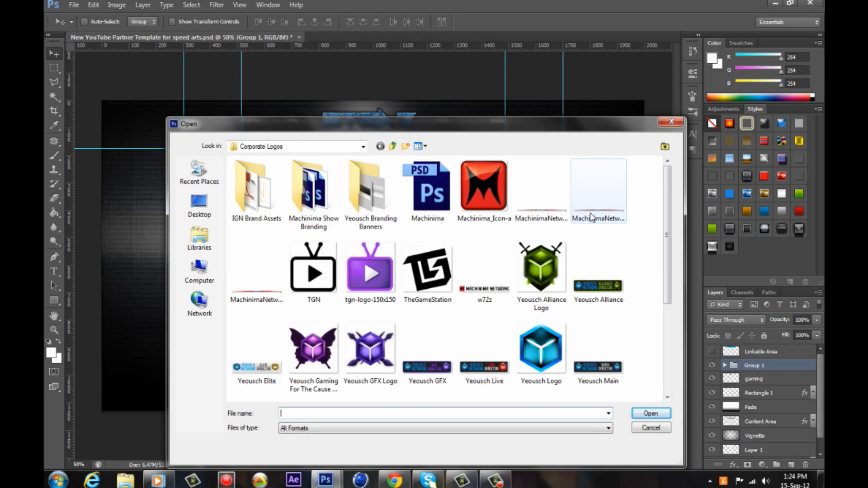
left_click(257, 281)
double_click(438, 206)
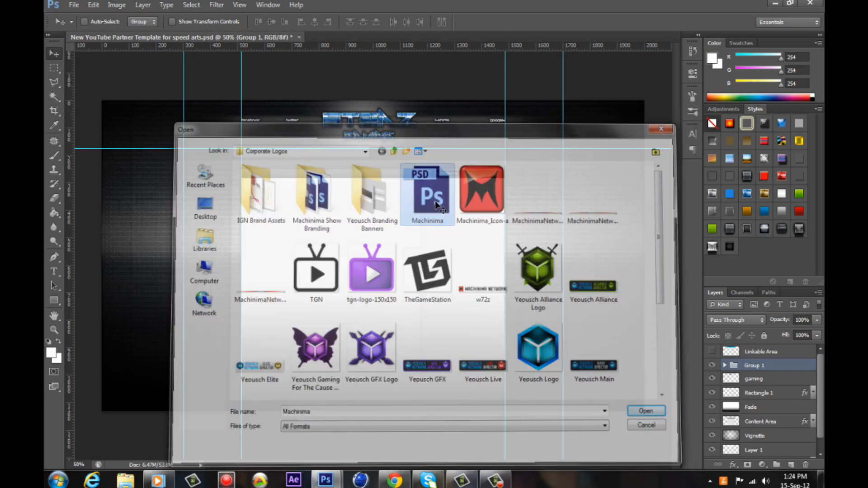
Copy the Respawn White tag into the template and align it at the top-left.
key("ctrl+plus")
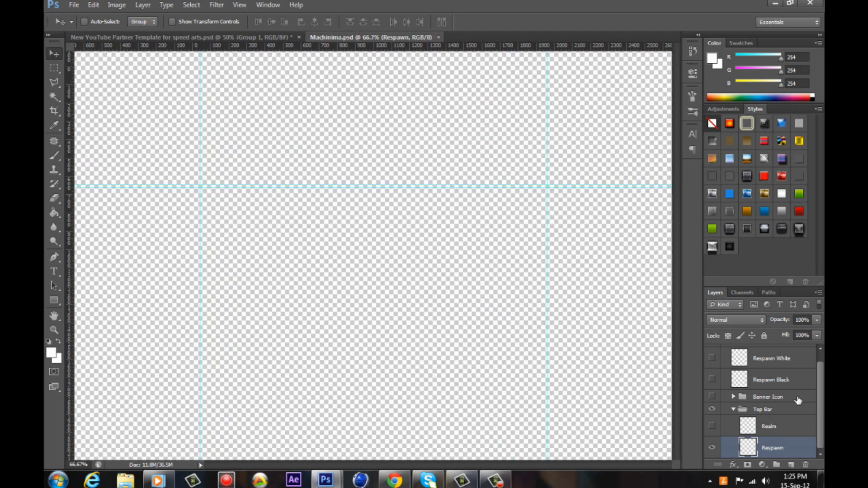
key("ctrl+comma")
scroll(709, 354, "up", 1)
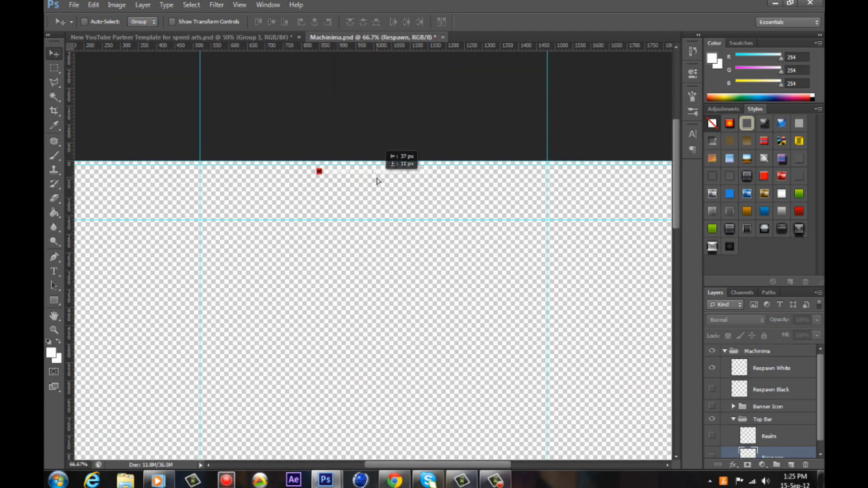
left_click_drag(371, 37, 254, 170)
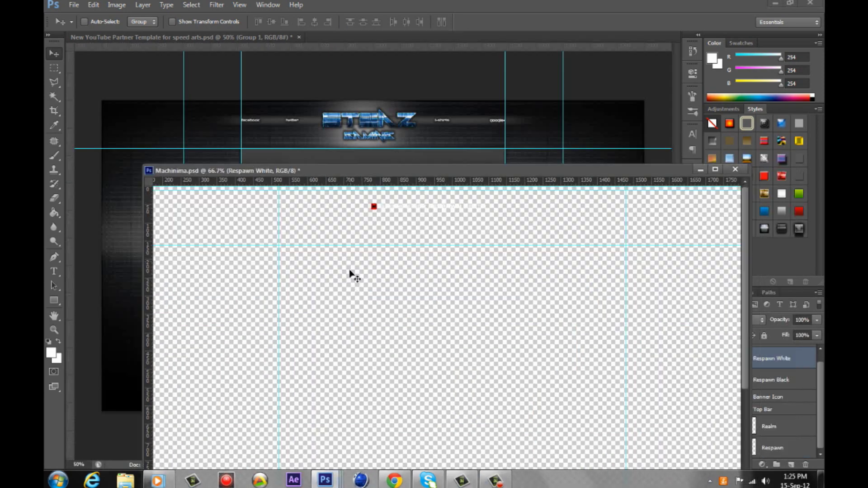
left_click_drag(350, 274, 334, 104)
left_click_drag(247, 106, 258, 105)
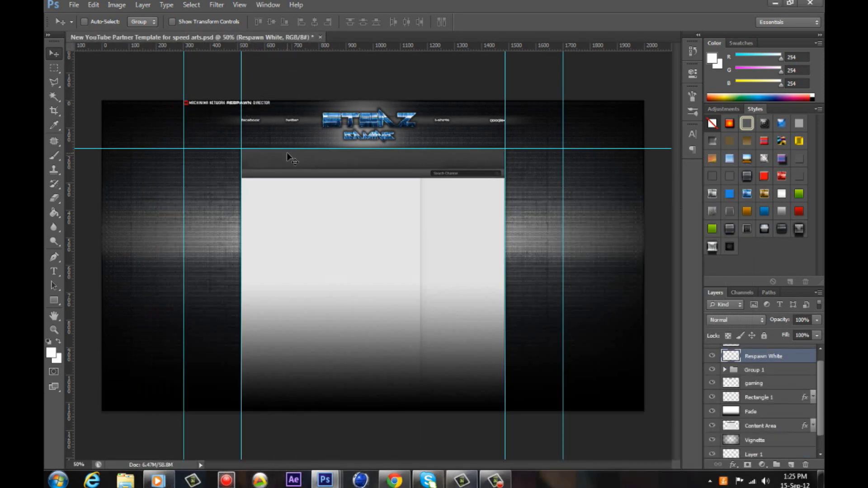
left_click(54, 272)
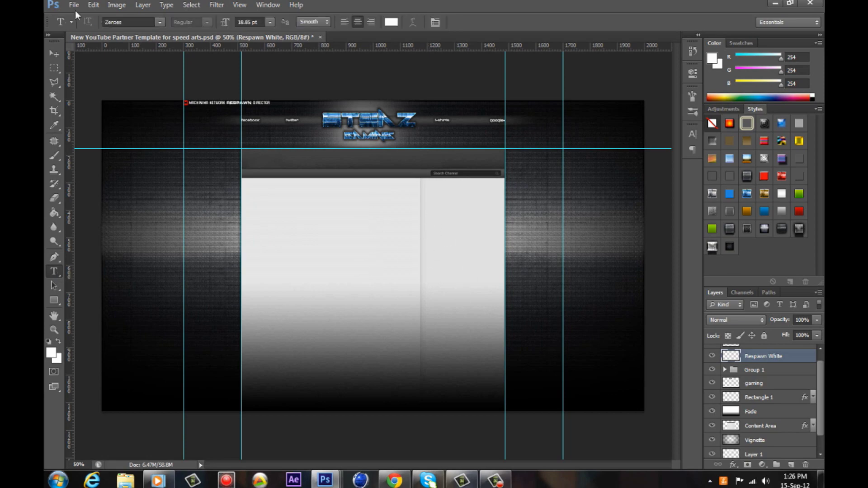
Open grunge logo.psd from the youtube avatars folder.
key("v")
key("ctrl+o")
double_click(291, 383)
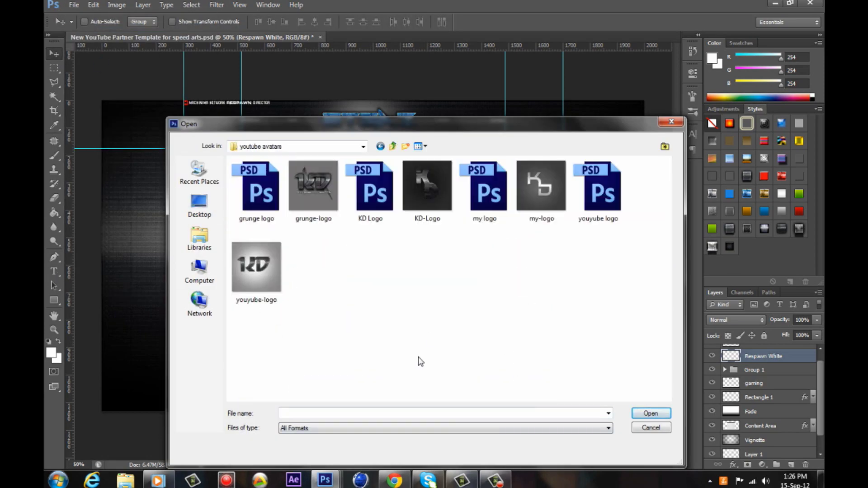
double_click(371, 189)
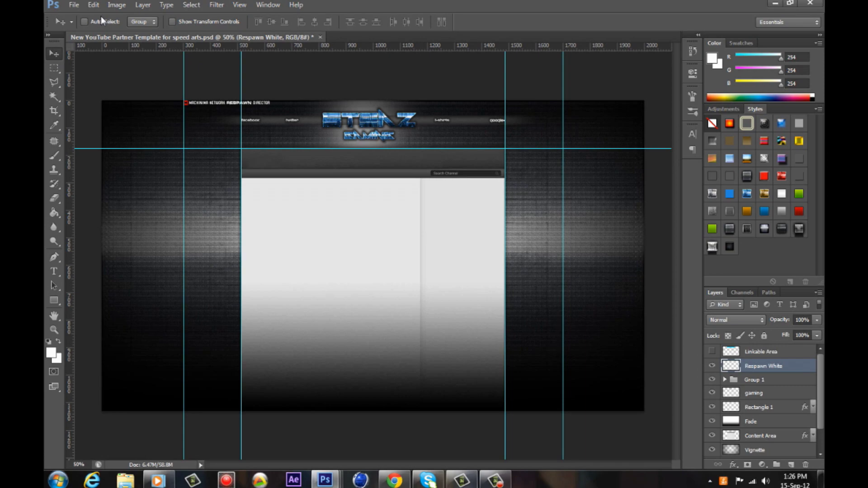
left_click(74, 5)
left_click(86, 24)
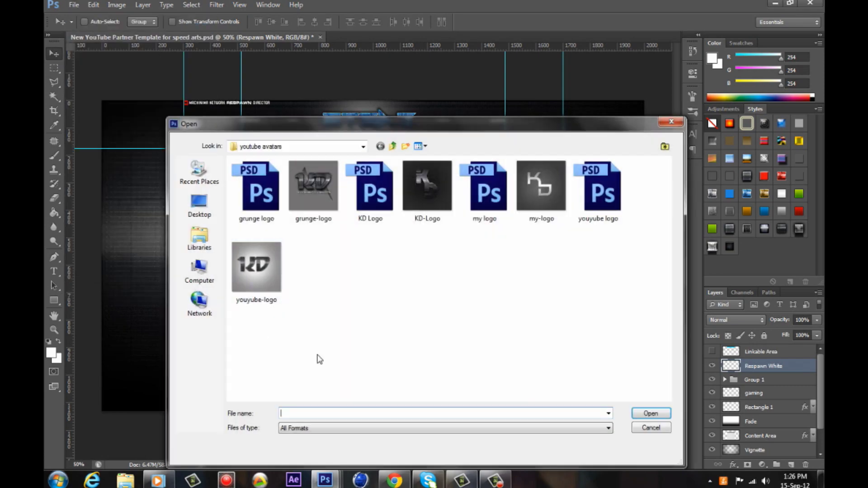
left_click(252, 181)
left_click(653, 412)
Copy the KD logo, text and shape layers into the template.
left_click(751, 356, "shift")
left_click(753, 398, "shift")
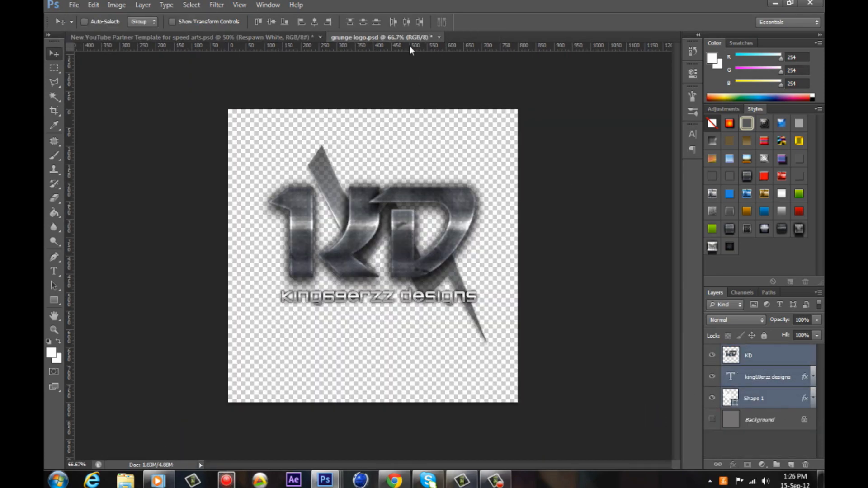
left_click_drag(410, 37, 226, 195)
left_click_drag(428, 296, 531, 174)
Shrink the KD logo, move it top-right and merge its three layers into one.
key("ctrl+t")
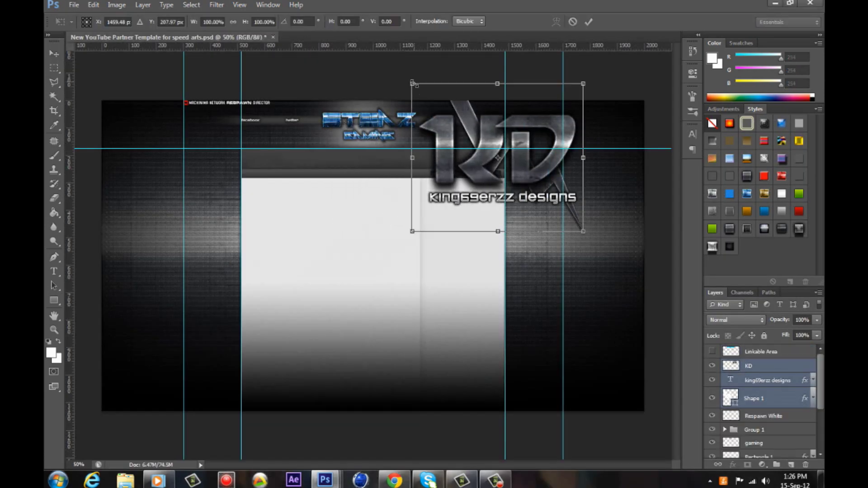
left_click_drag(413, 83, 563, 210)
key("Return")
mouse_move(571, 246)
left_mouse_down()
mouse_move(299, 192)
mouse_move(515, 127)
left_mouse_up()
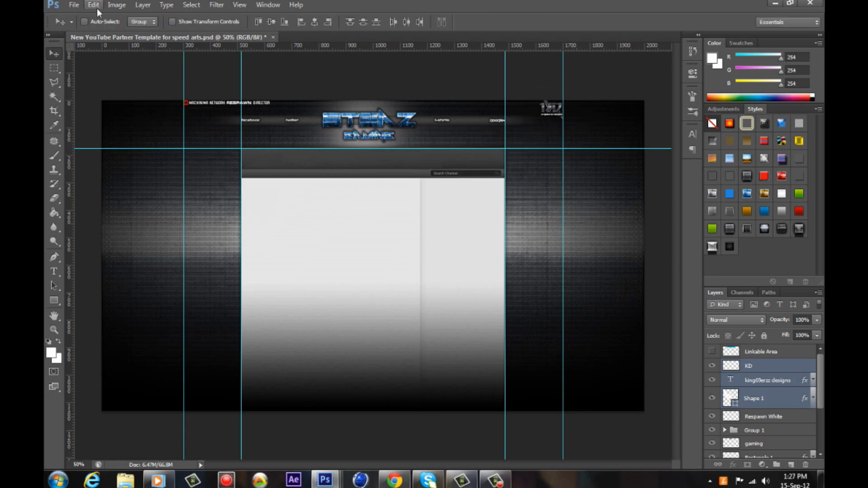
right_click(785, 405)
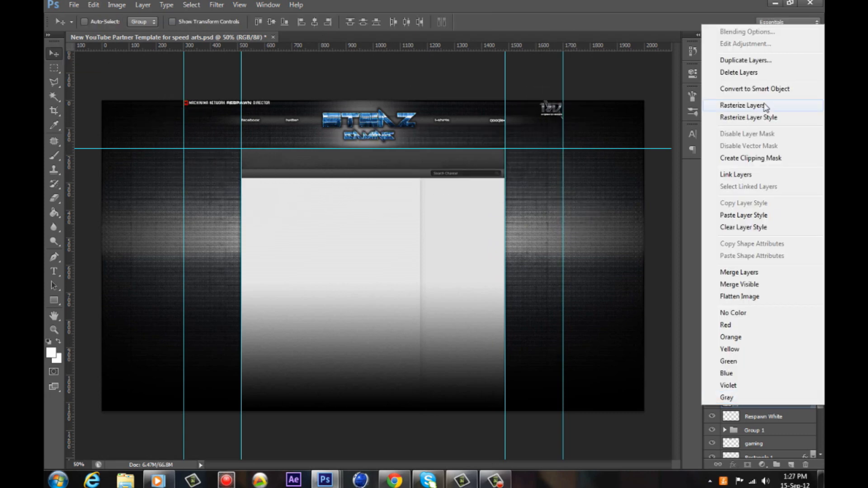
left_click(760, 334)
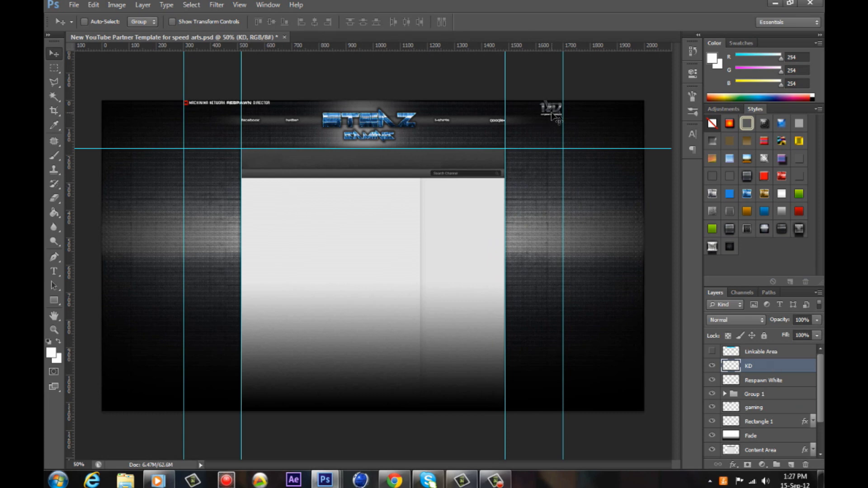
Add the text '#1 for black ops 2 science' on the banner.
key("t")
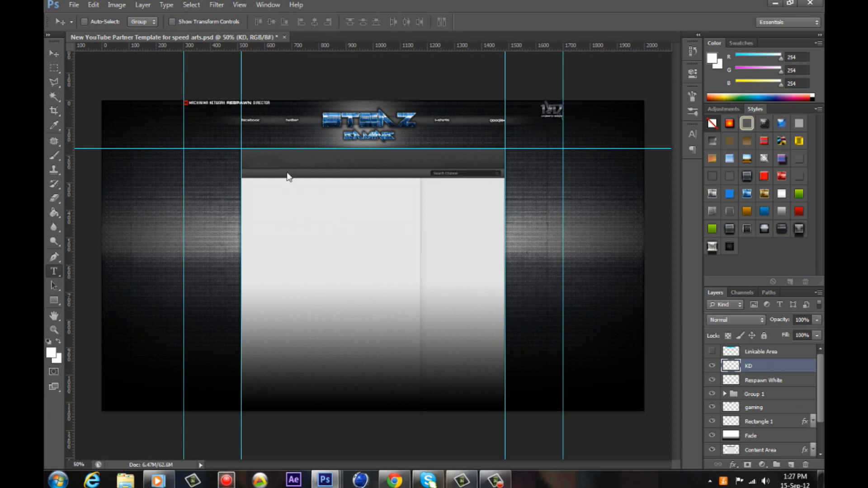
left_click(249, 218)
key("ctrl+plus")
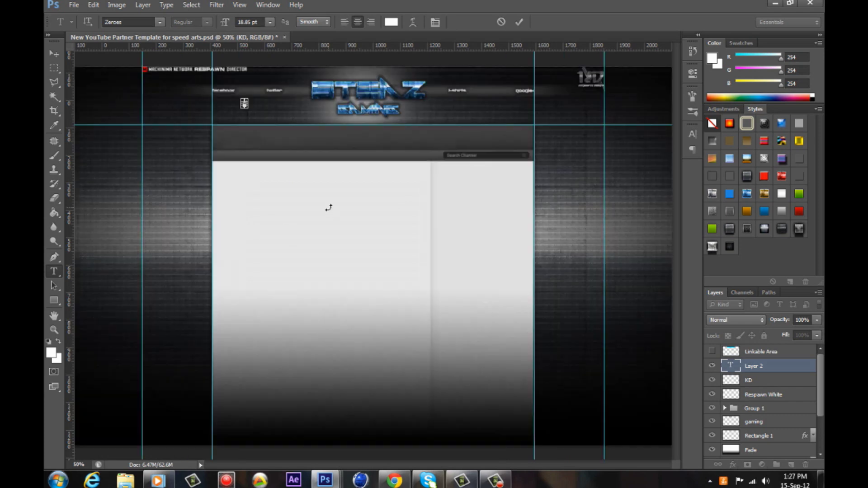
key("ctrl+plus")
scroll(221, 146, "up", 3)
type("#")
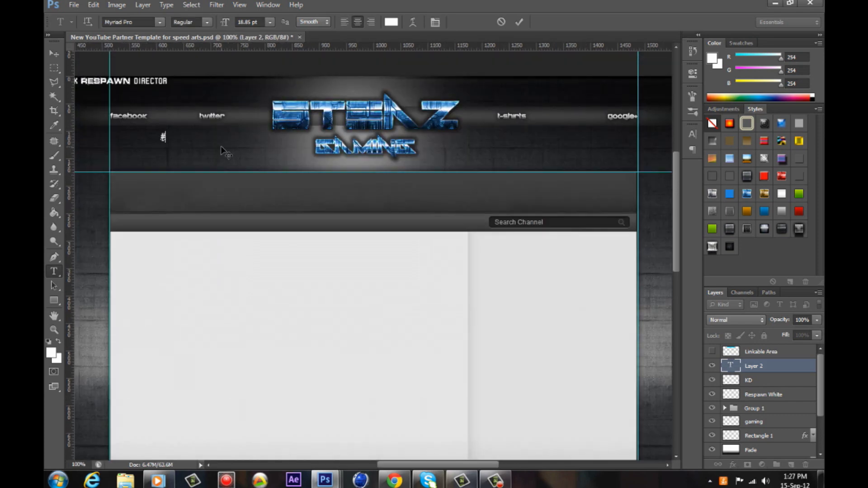
type("1 for black op")
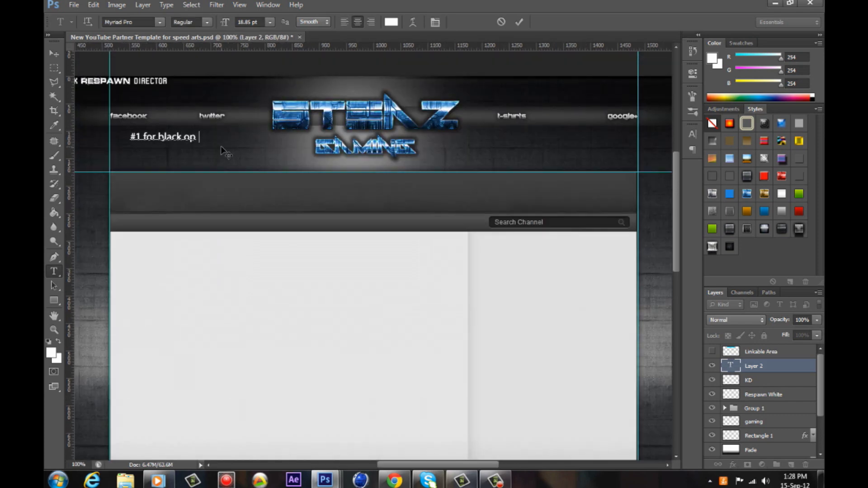
type("s 2 science")
key("ctrl+Return")
Centre the tagline under the GAMING title and send its layer down one level.
key("v")
left_click_drag(243, 150, 406, 177)
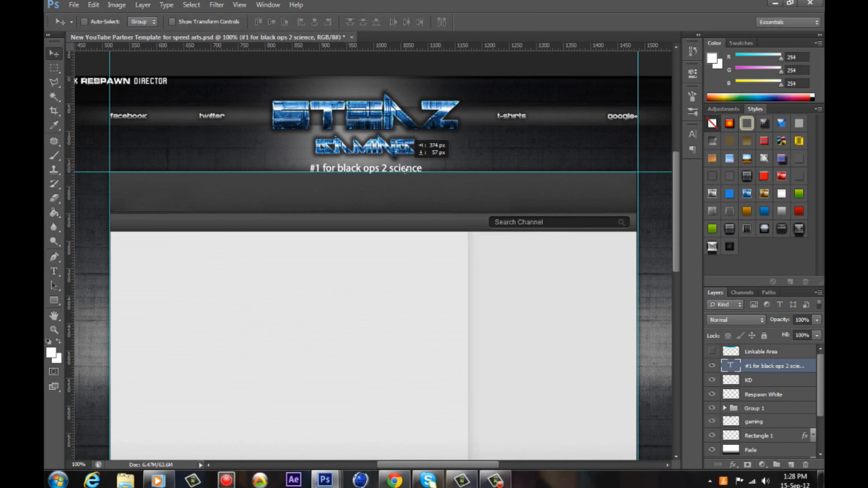
key("ctrl+minus")
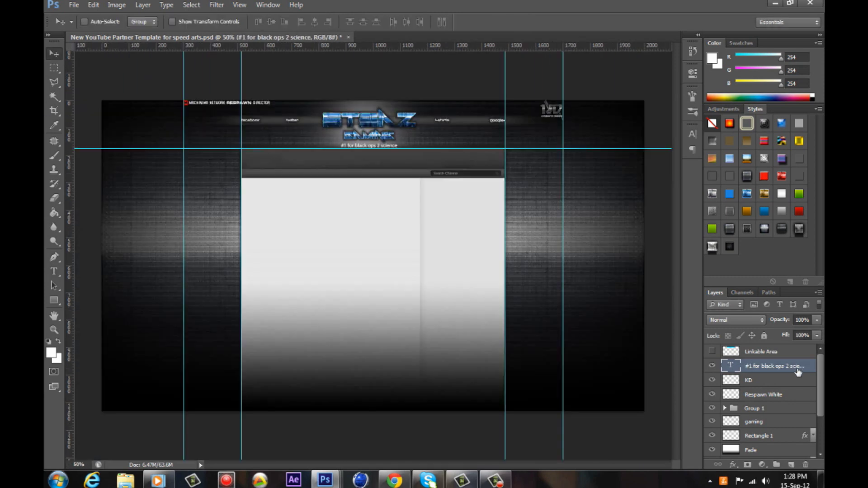
key("ctrl+bracketleft")
key("ctrl+bracketleft")
key("ctrl+bracketleft")
key("ctrl+bracketleft")
key("ctrl+bracketleft")
key("ctrl+bracketleft")
key("ctrl+bracketleft")
key("ctrl+bracketleft")
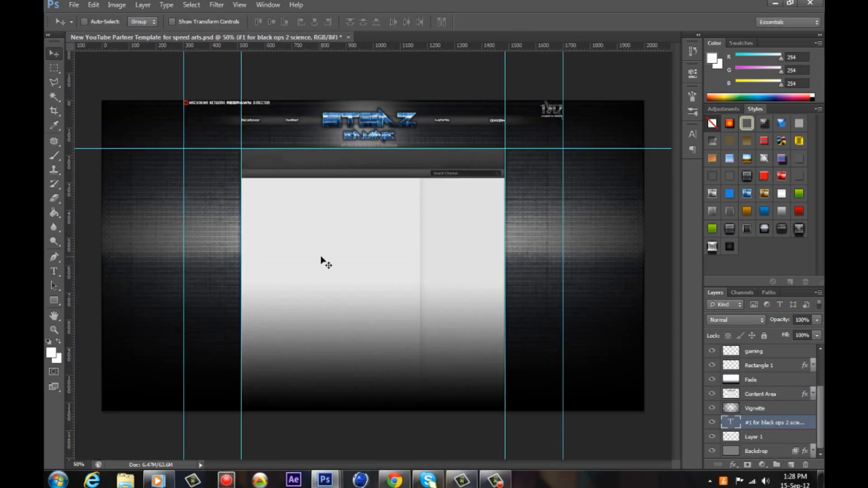